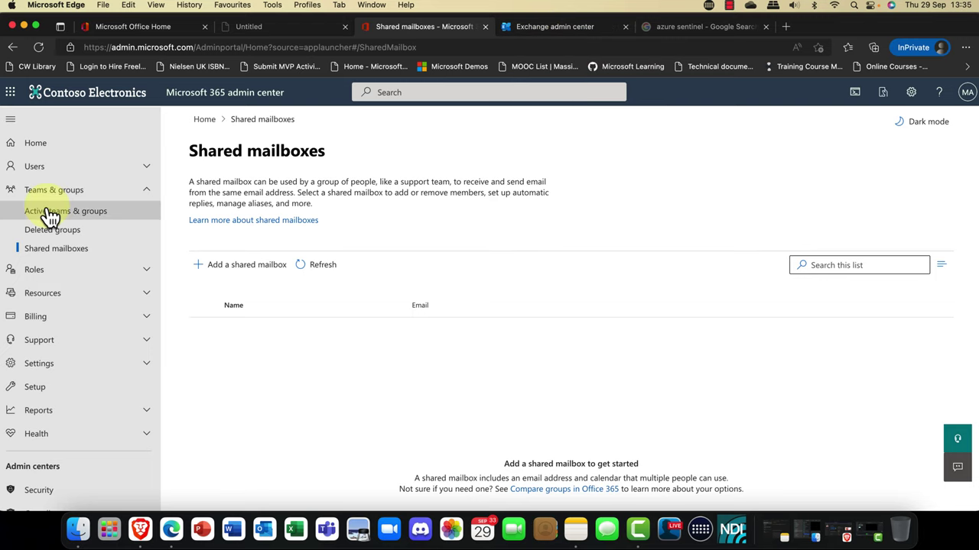
Step: Add a shared mailbox named 'Oslo Sale Managers' with email address oslosalemanagers and save it
{"action": "left_click", "coordinate": [237, 266]}
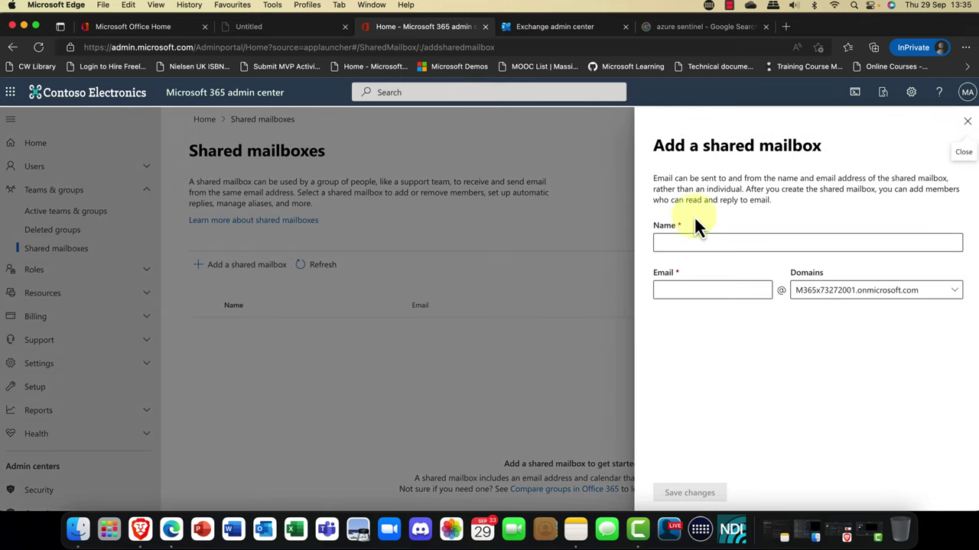
{"action": "left_click", "coordinate": [677, 242]}
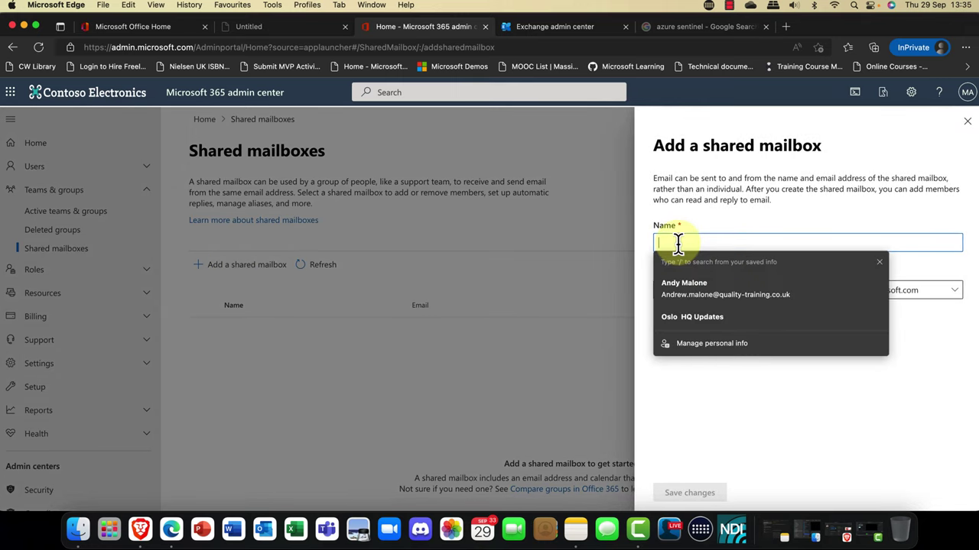
{"action": "type", "text": "O"}
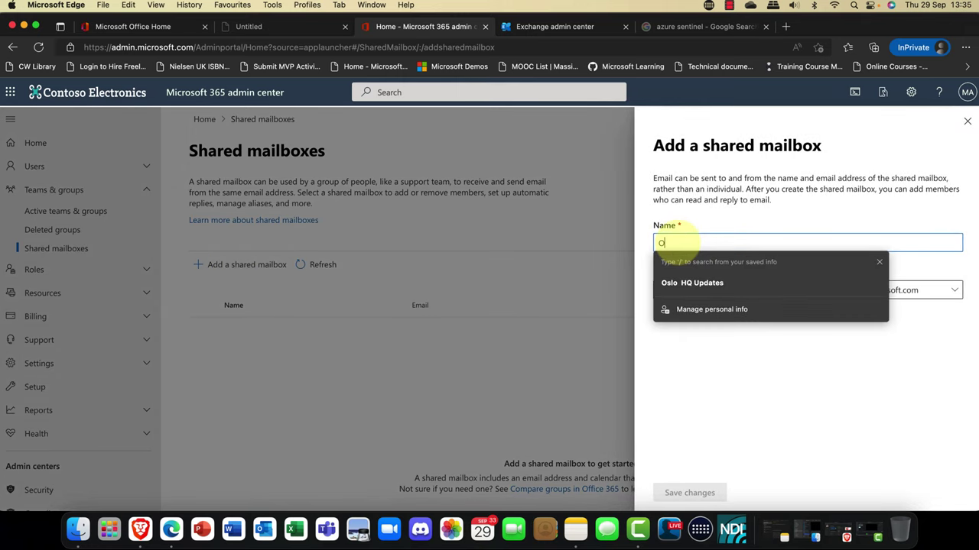
{"action": "type", "text": "slo Sale Managers"}
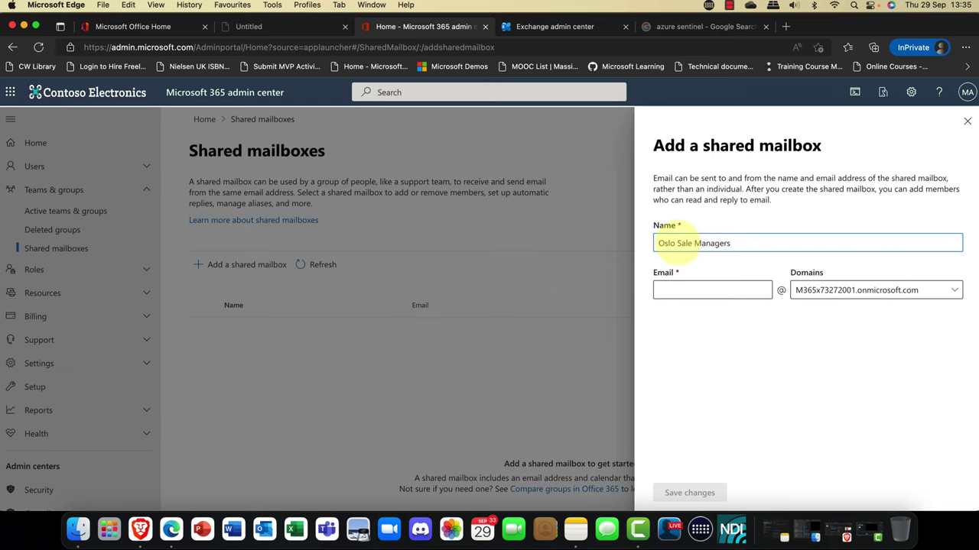
{"action": "left_click", "coordinate": [703, 290]}
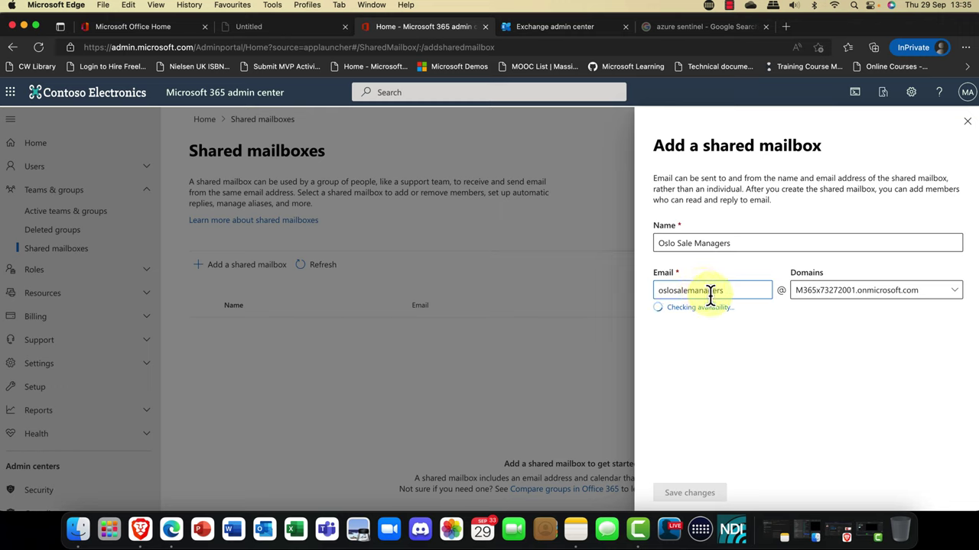
{"action": "left_click_drag", "start_coordinate": [729, 291], "coordinate": [634, 302]}
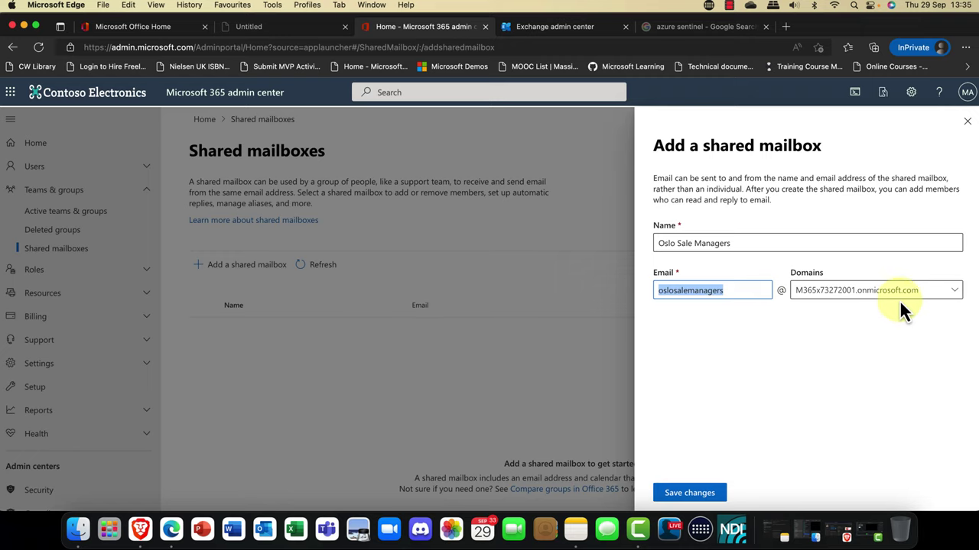
{"action": "left_click", "coordinate": [688, 493]}
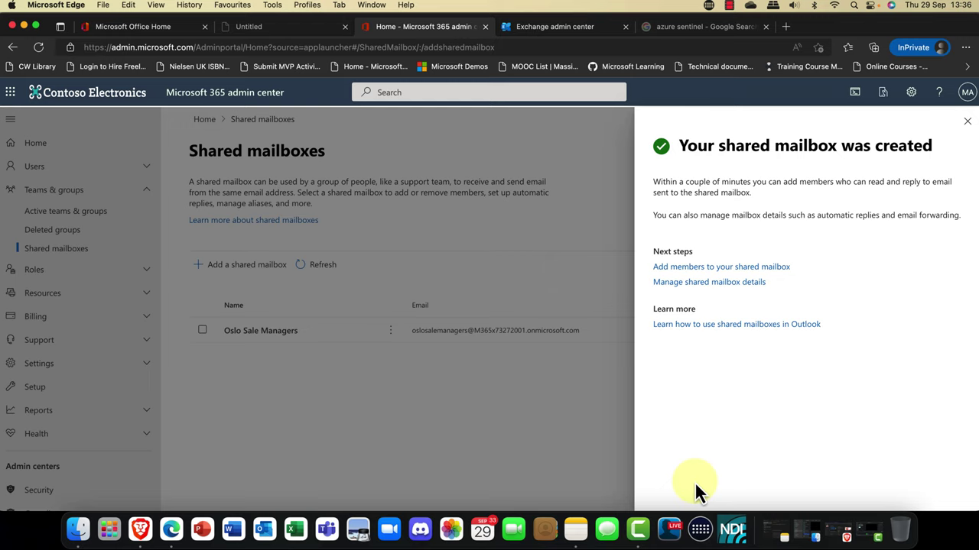
Step: Select five users from the list, add them as Oslo Sale Managers members, and close the panel
{"action": "left_click", "coordinate": [730, 272]}
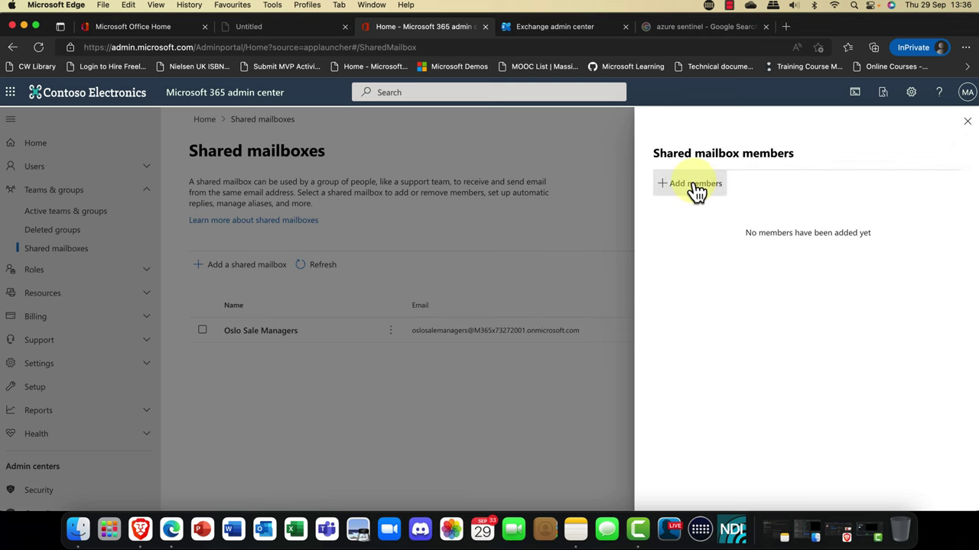
{"action": "left_click", "coordinate": [693, 184]}
{"action": "left_click", "coordinate": [716, 249]}
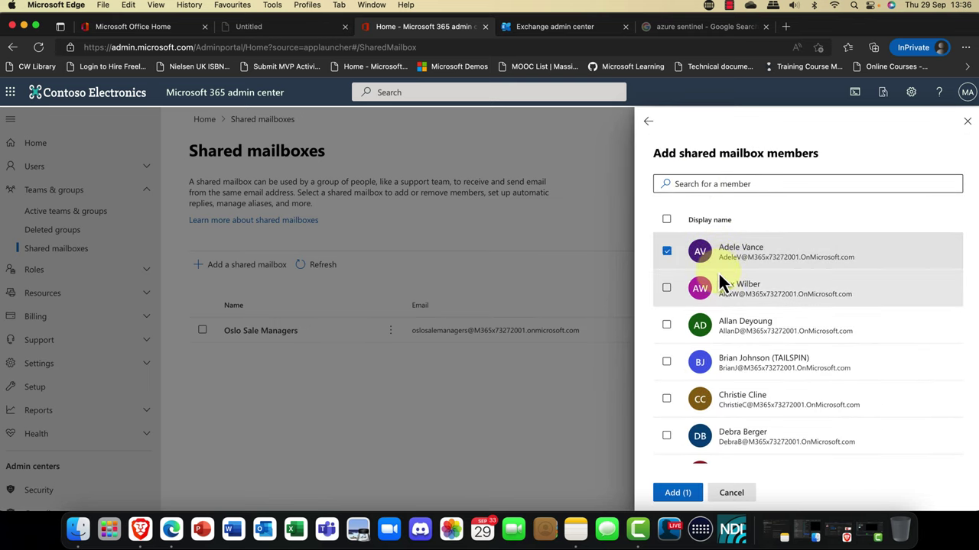
{"action": "left_click", "coordinate": [721, 287]}
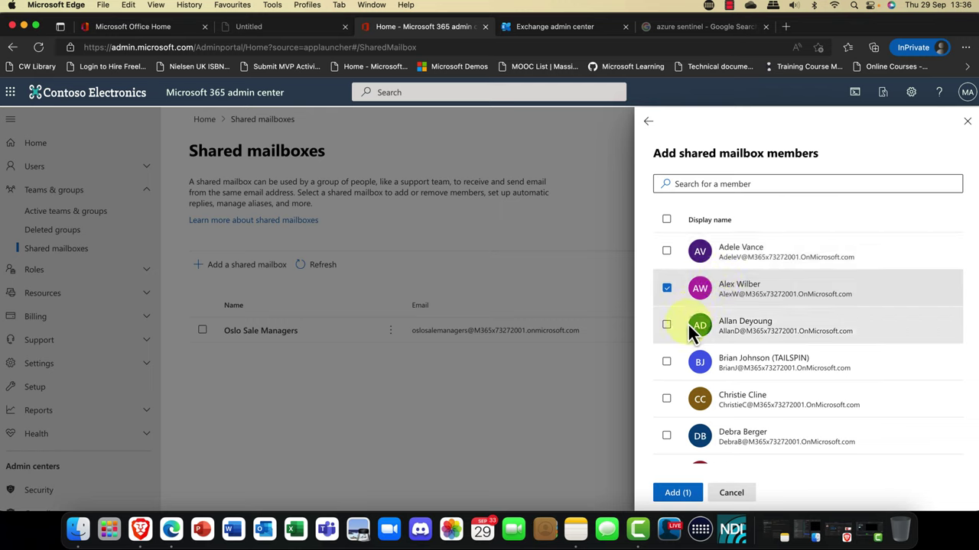
{"action": "left_click", "coordinate": [667, 328]}
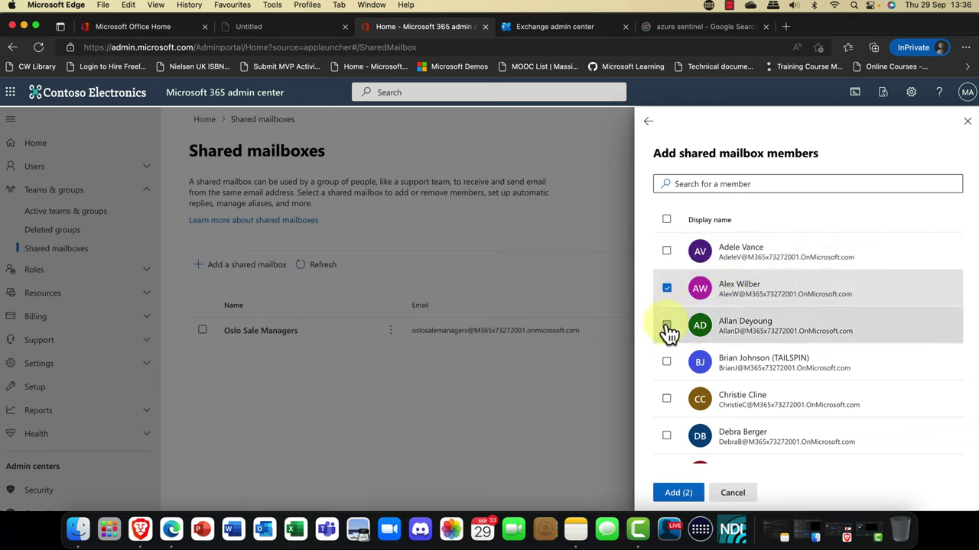
{"action": "left_click", "coordinate": [666, 253]}
{"action": "scroll", "coordinate": [677, 325], "scroll_direction": "down", "scroll_amount": 3}
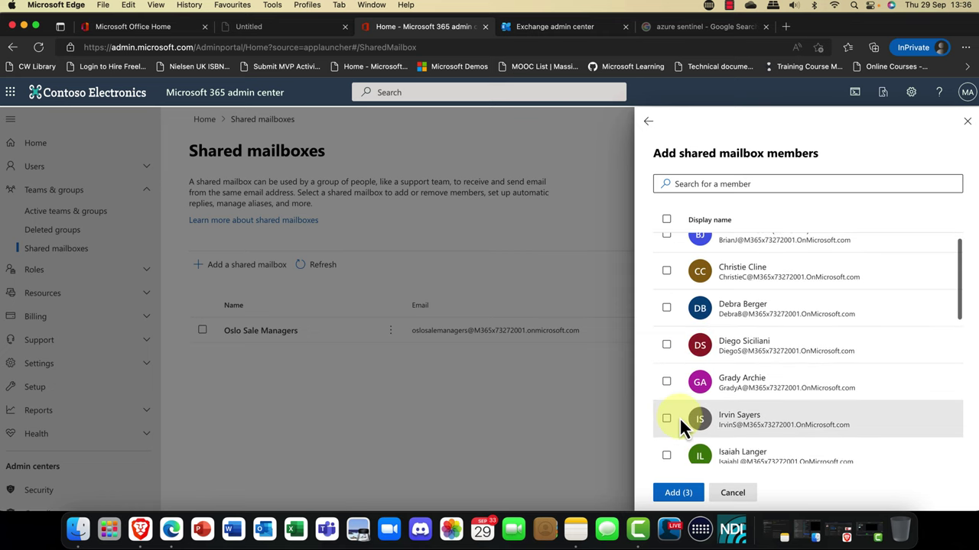
{"action": "left_click", "coordinate": [667, 382]}
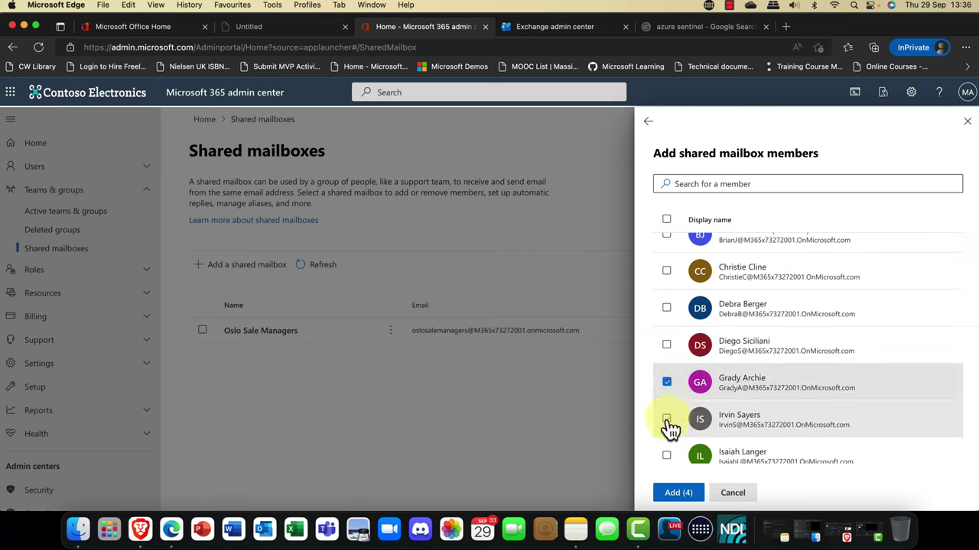
{"action": "left_click", "coordinate": [666, 420]}
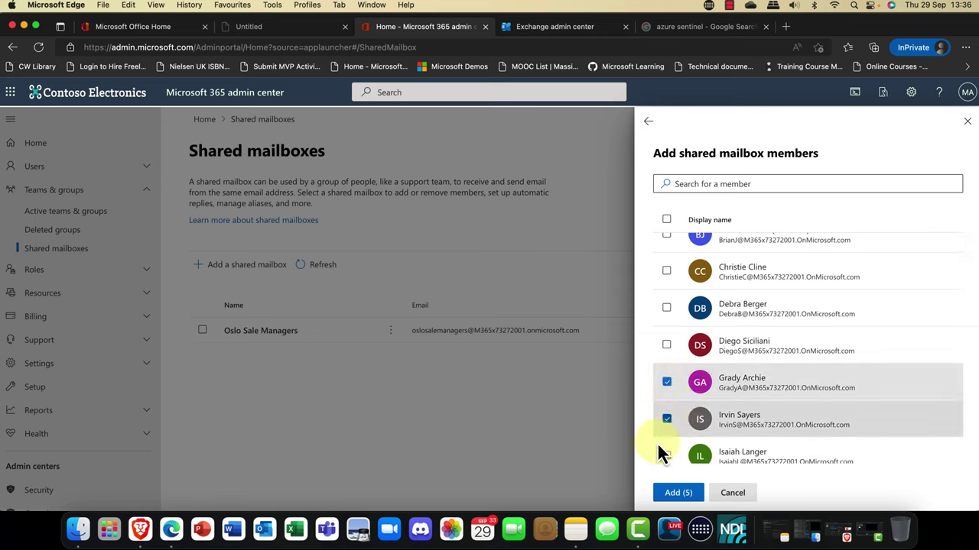
{"action": "left_click", "coordinate": [678, 493]}
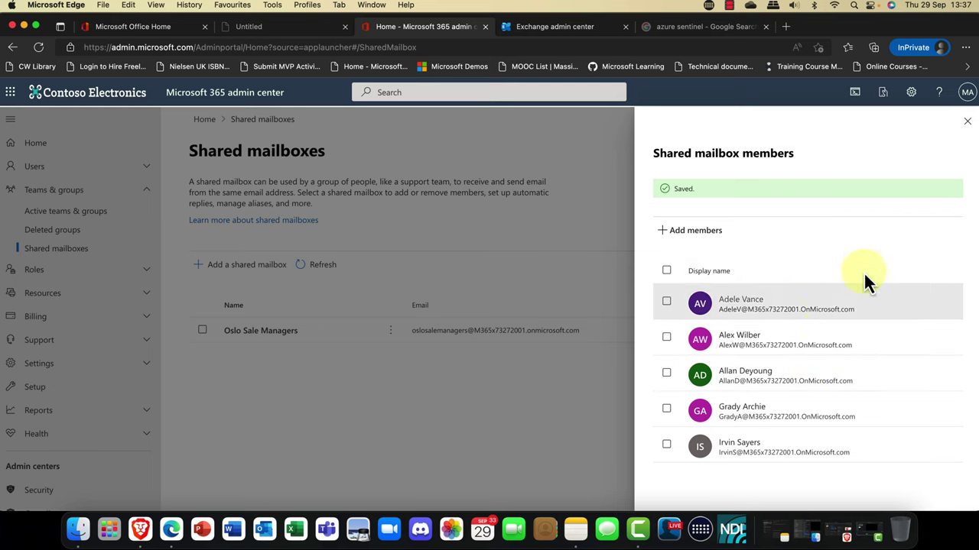
{"action": "left_click", "coordinate": [967, 120]}
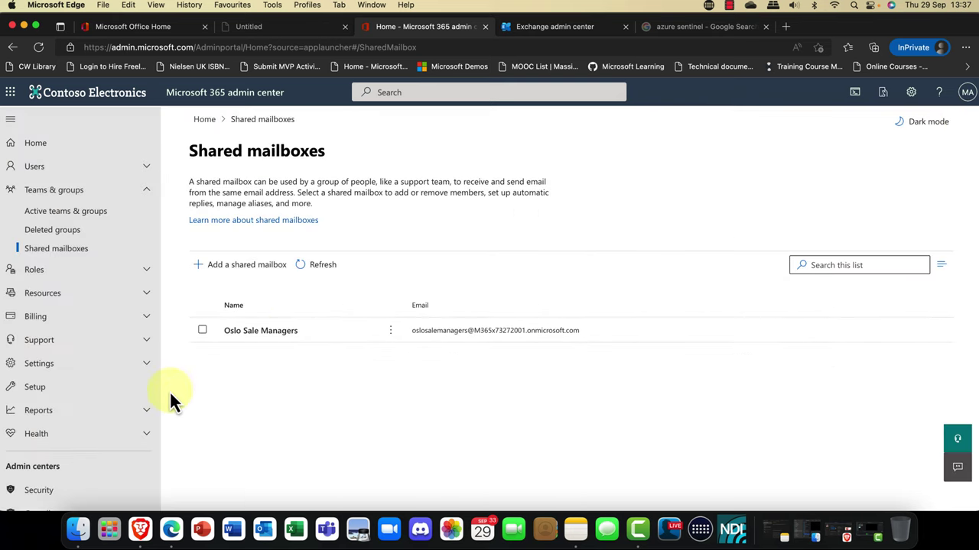
Step: Edit the mailbox name, inserting 's' after 'Sale' to get 'Oslo Sales Managers', and save
{"action": "left_click", "coordinate": [252, 333]}
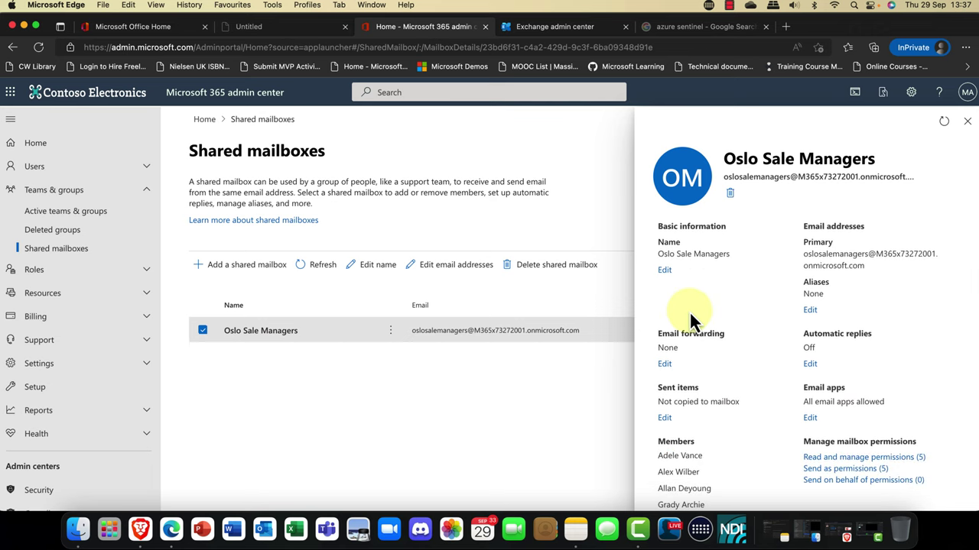
{"action": "left_click", "coordinate": [665, 272]}
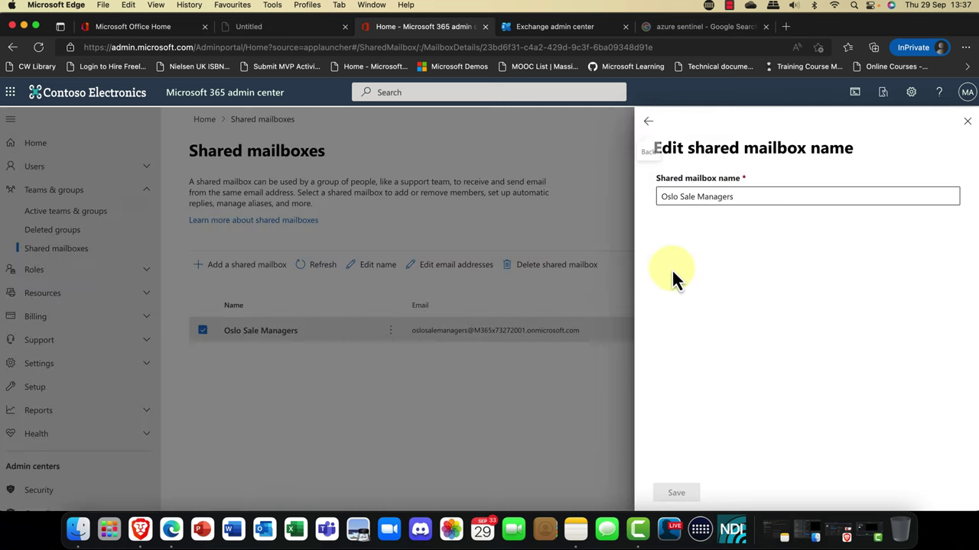
{"action": "left_click", "coordinate": [692, 197]}
{"action": "type", "text": "s"}
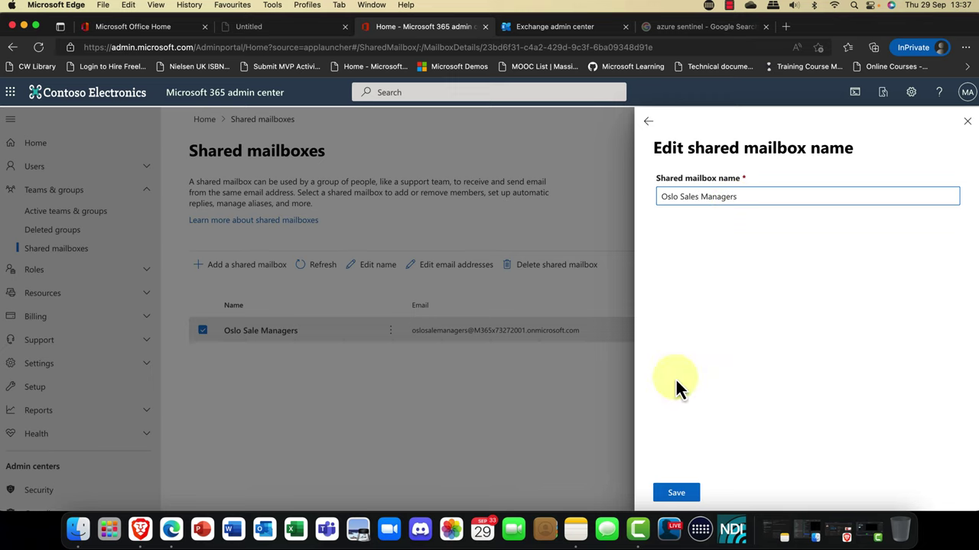
{"action": "left_click", "coordinate": [675, 495]}
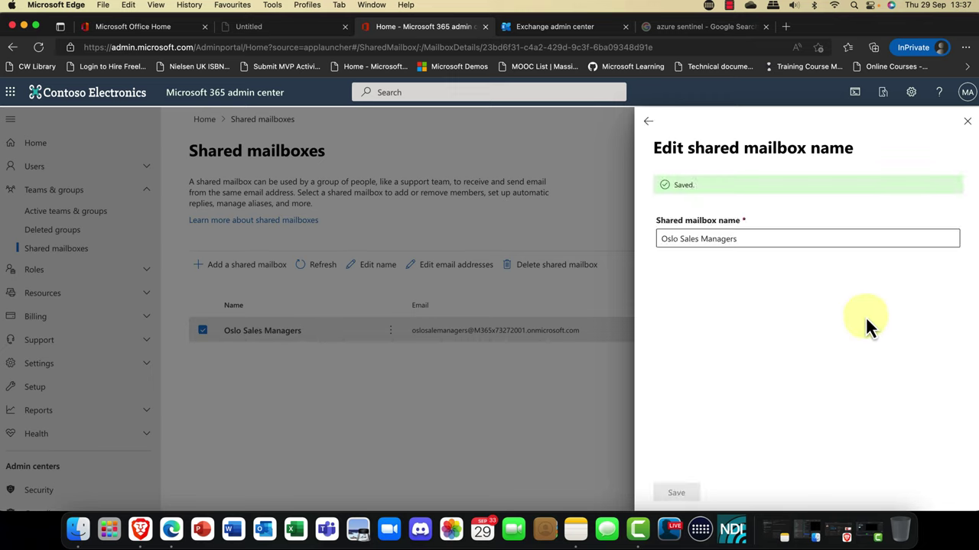
{"action": "left_click", "coordinate": [647, 121]}
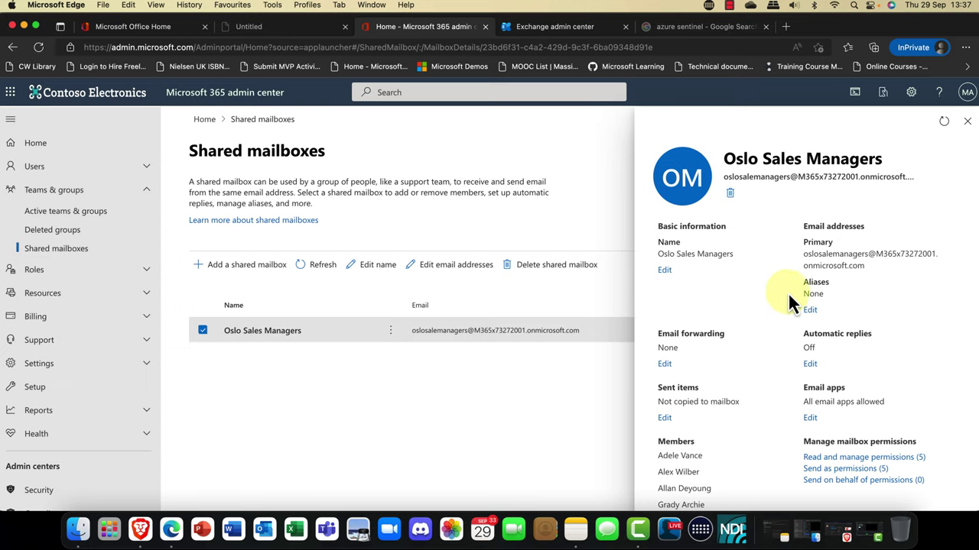
{"action": "scroll", "coordinate": [791, 288], "scroll_direction": "down", "scroll_amount": 2}
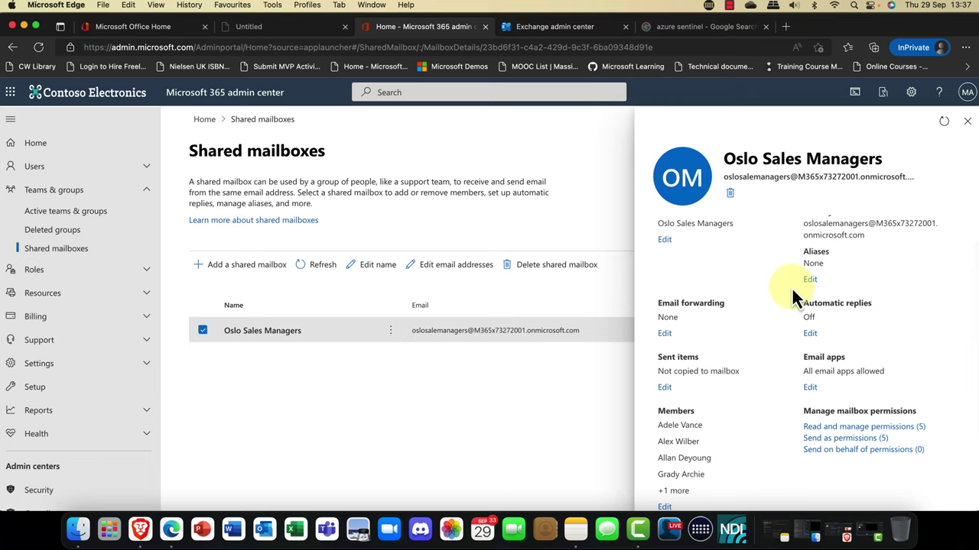
{"action": "scroll", "coordinate": [791, 287], "scroll_direction": "down", "scroll_amount": 3}
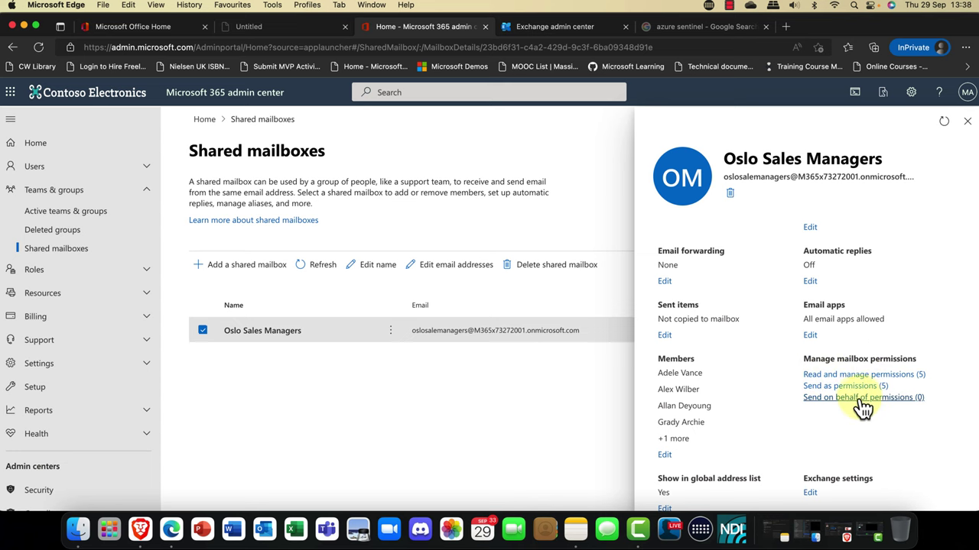
{"action": "scroll", "coordinate": [862, 404], "scroll_direction": "up", "scroll_amount": 5}
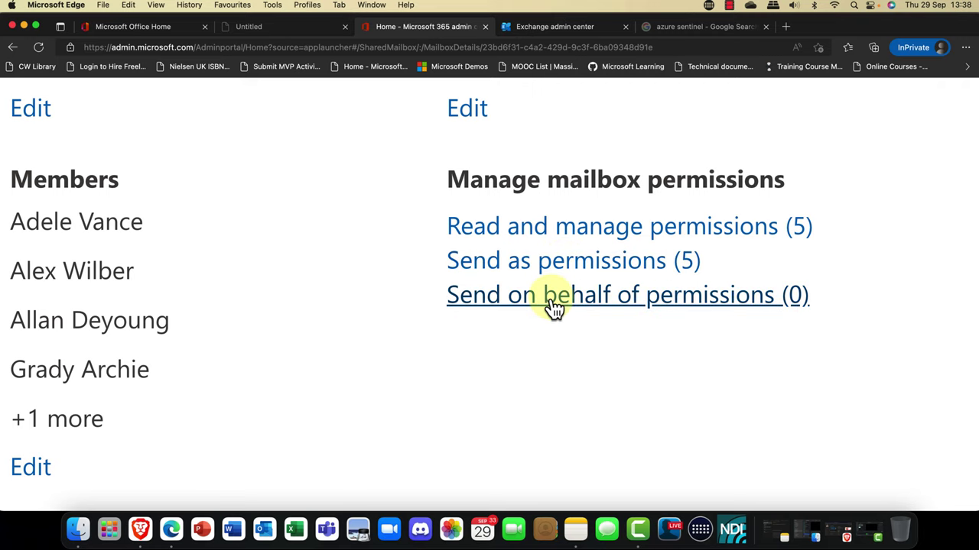
{"action": "scroll", "coordinate": [554, 306], "scroll_direction": "down", "scroll_amount": 1}
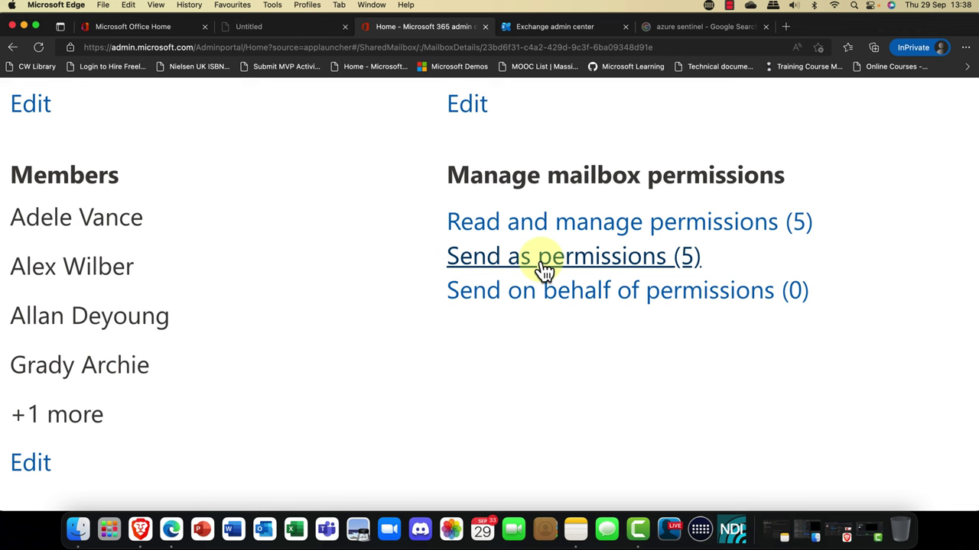
{"action": "key", "text": "super+0"}
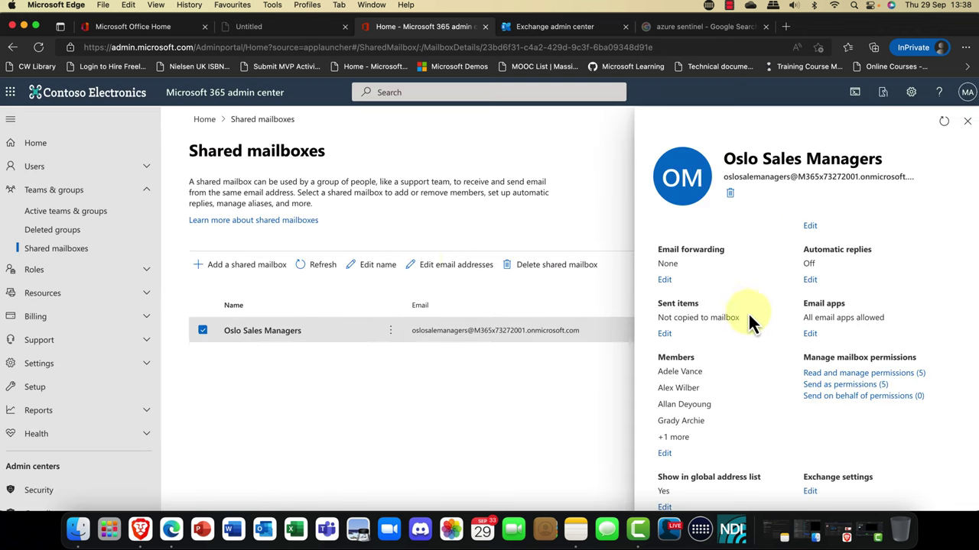
Step: Review the users holding Read and manage permission, opening Add permissions and cancelling without changes
{"action": "left_click", "coordinate": [826, 372]}
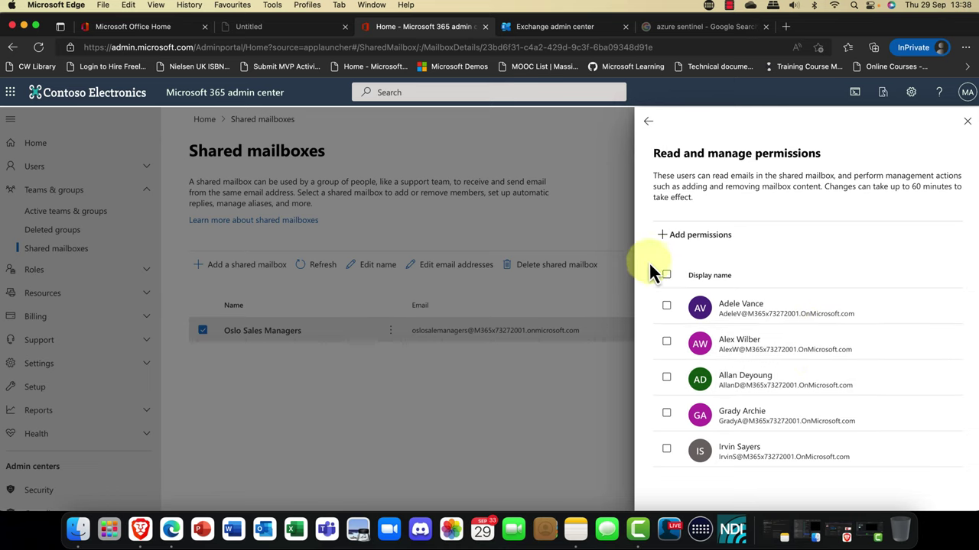
{"action": "left_click", "coordinate": [668, 312]}
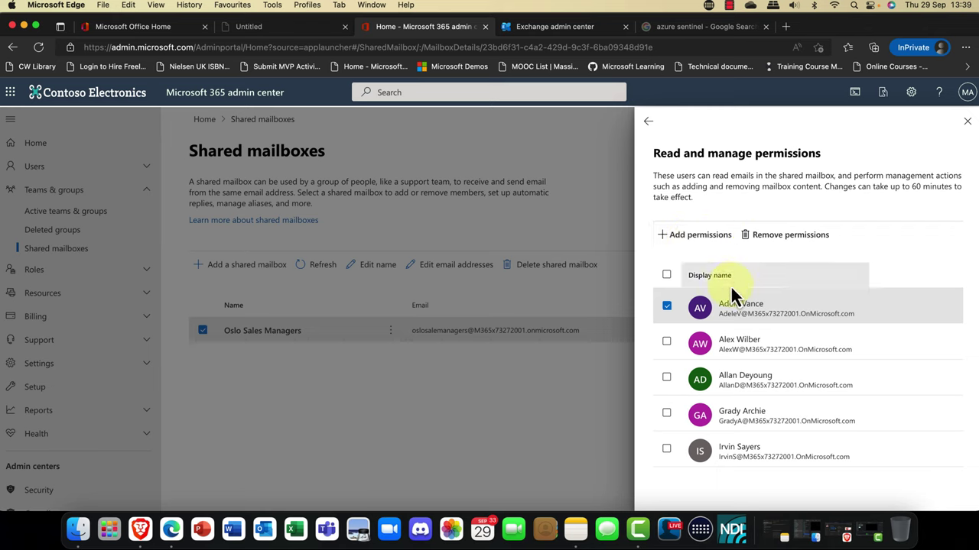
{"action": "left_click", "coordinate": [665, 307]}
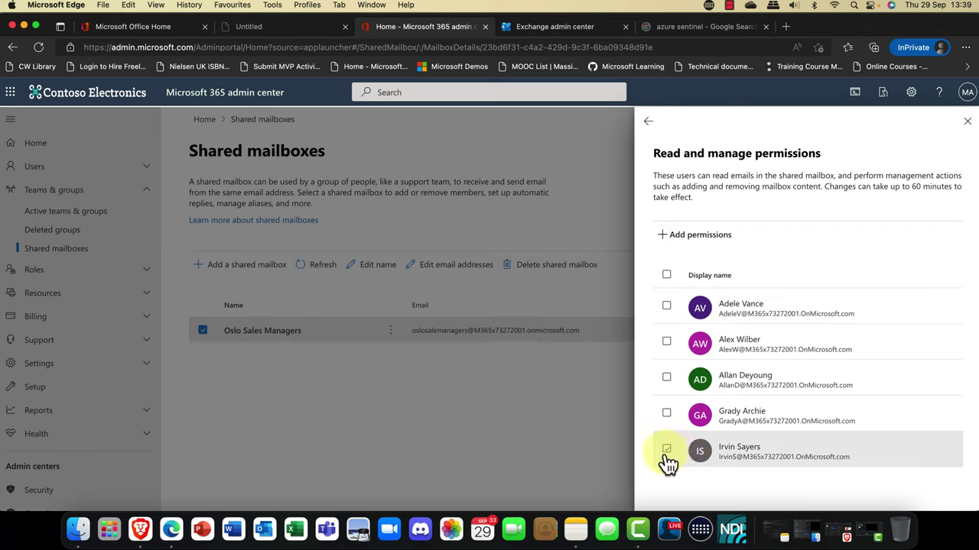
{"action": "left_click", "coordinate": [666, 450]}
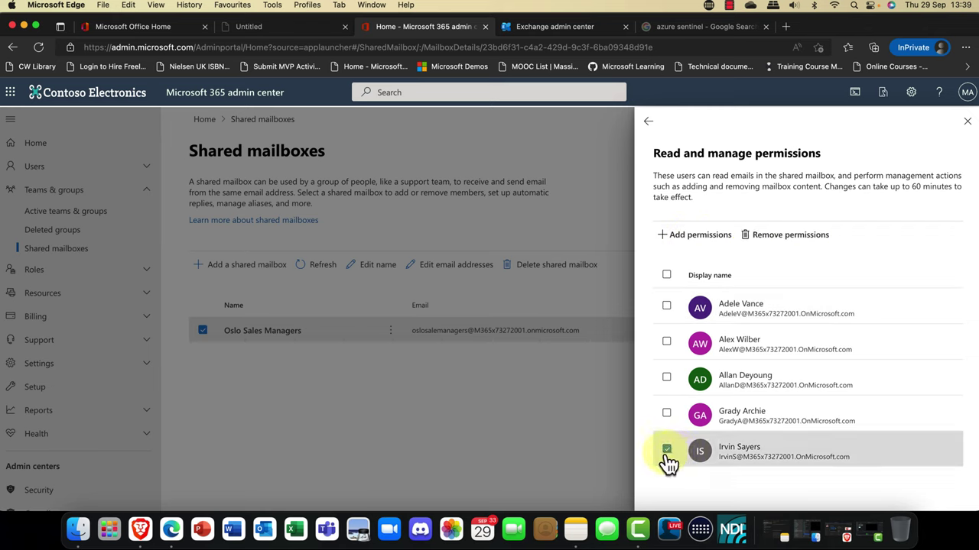
{"action": "left_click", "coordinate": [698, 237]}
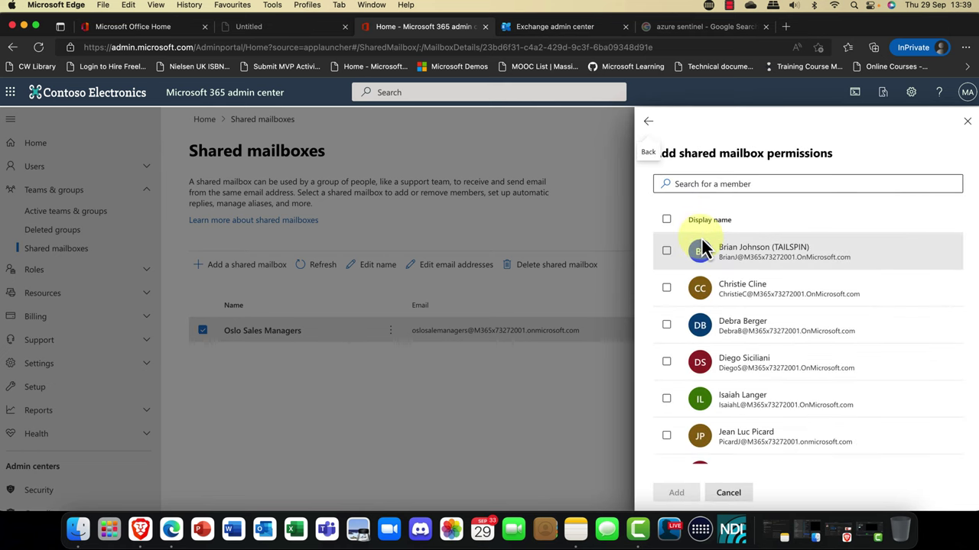
{"action": "scroll", "coordinate": [734, 284], "scroll_direction": "down", "scroll_amount": 5}
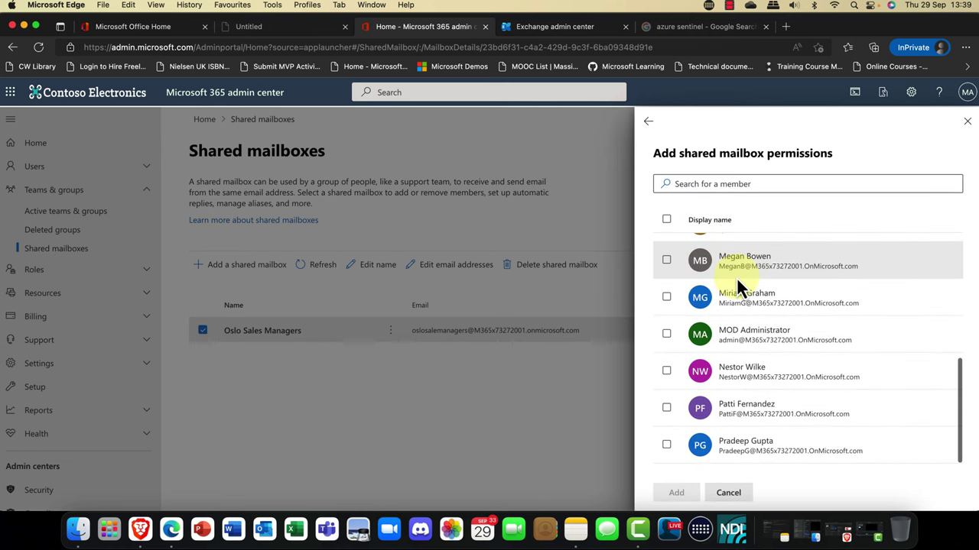
{"action": "scroll", "coordinate": [736, 284], "scroll_direction": "up", "scroll_amount": 5}
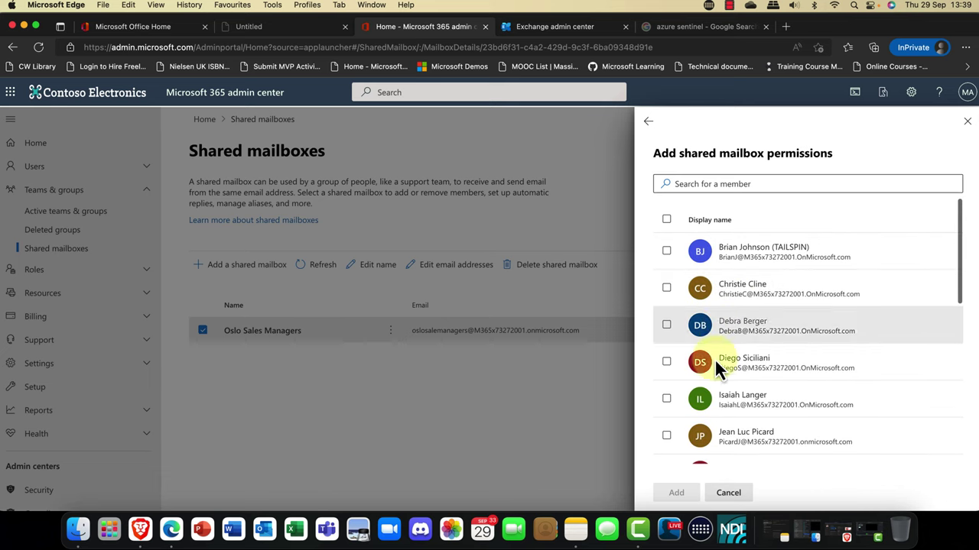
{"action": "left_click", "coordinate": [728, 493]}
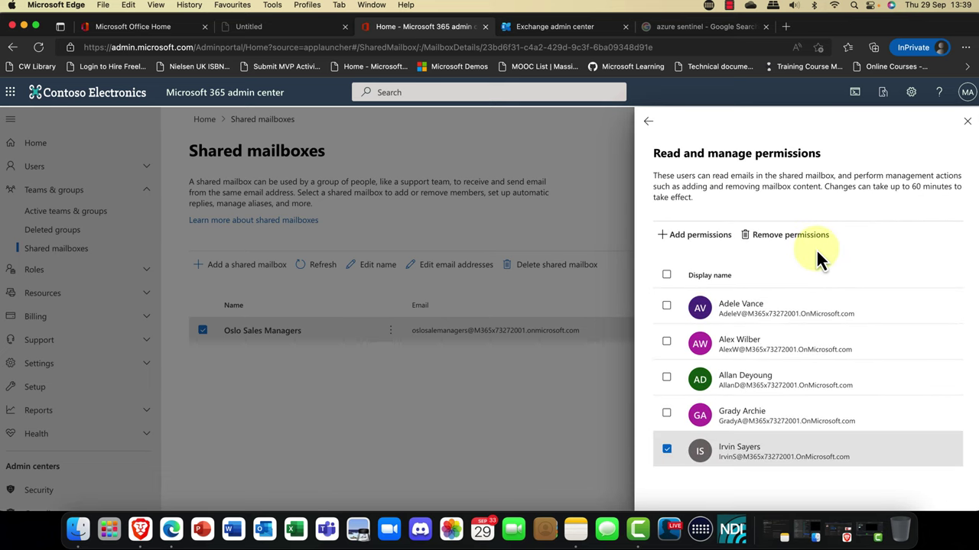
Step: Clear the last user's checkmark and return to the Oslo Sales Managers details pane
{"action": "left_click", "coordinate": [666, 449]}
{"action": "left_click", "coordinate": [647, 123]}
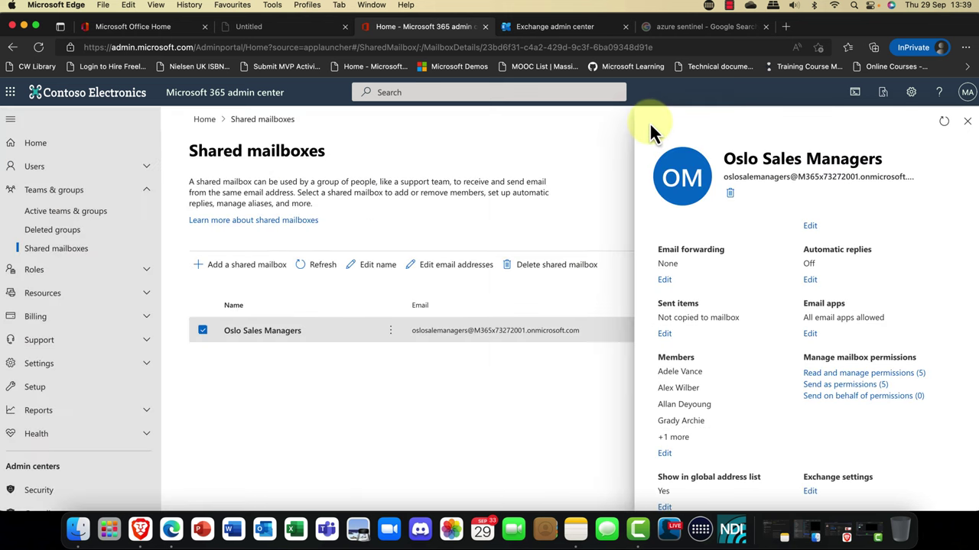
{"action": "scroll", "coordinate": [814, 329], "scroll_direction": "down", "scroll_amount": 2}
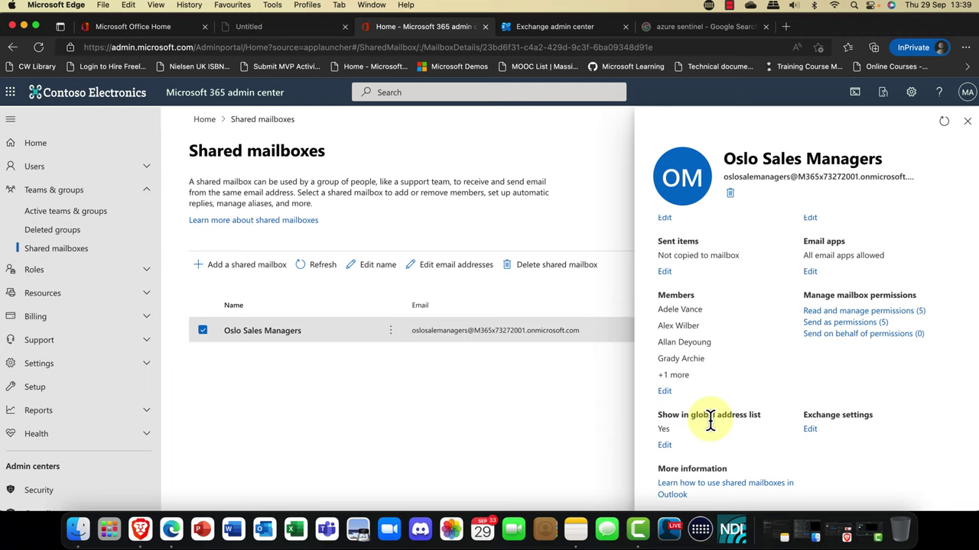
{"action": "left_click", "coordinate": [664, 446]}
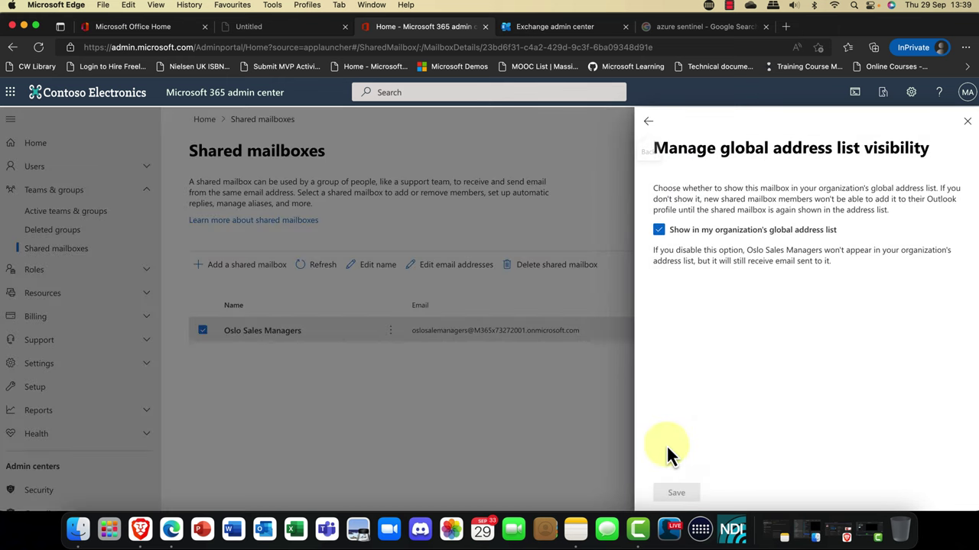
{"action": "left_click", "coordinate": [659, 232]}
{"action": "left_click", "coordinate": [658, 232]}
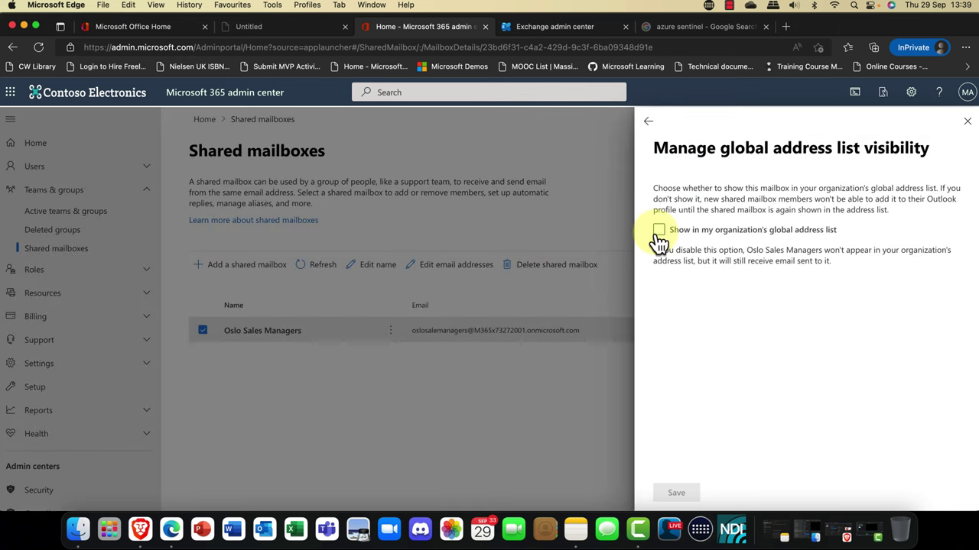
{"action": "left_click", "coordinate": [645, 124]}
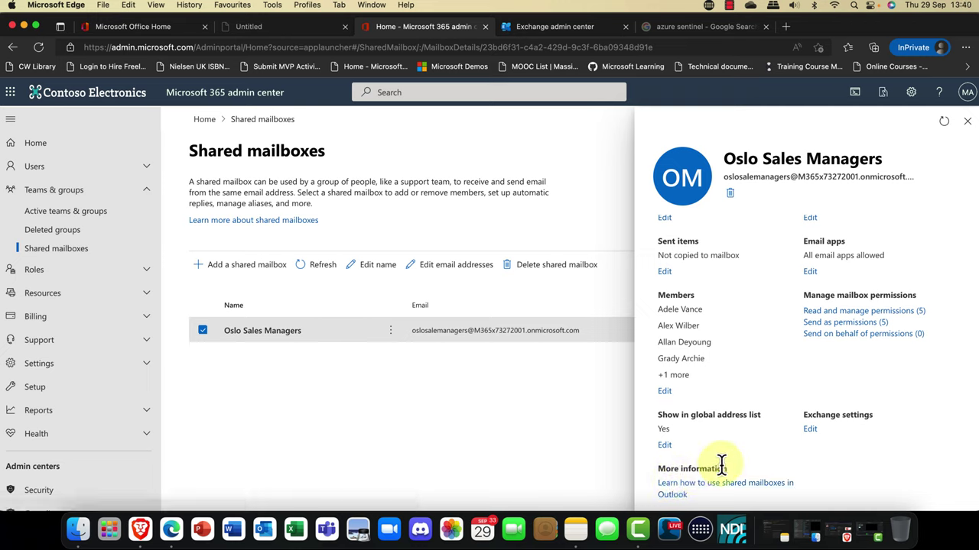
Step: Open the Exchange settings and browse delegation, usage, contact, organization, email address and mailbox features pages
{"action": "left_click", "coordinate": [810, 430]}
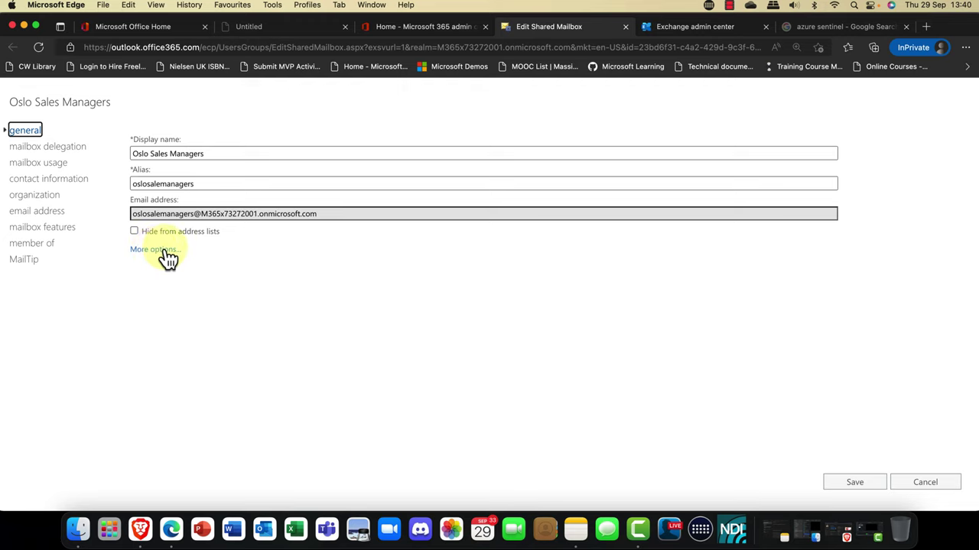
{"action": "left_click", "coordinate": [67, 156]}
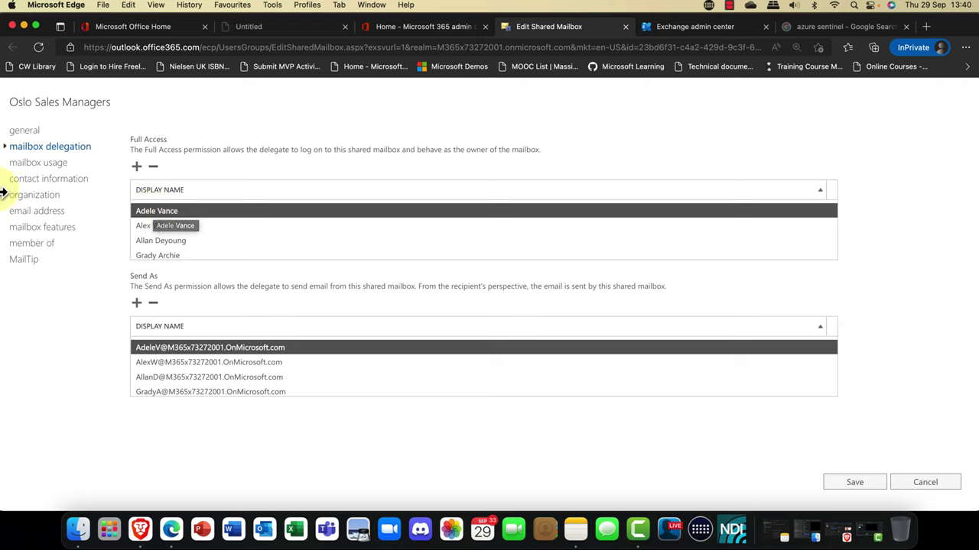
{"action": "left_click", "coordinate": [39, 162]}
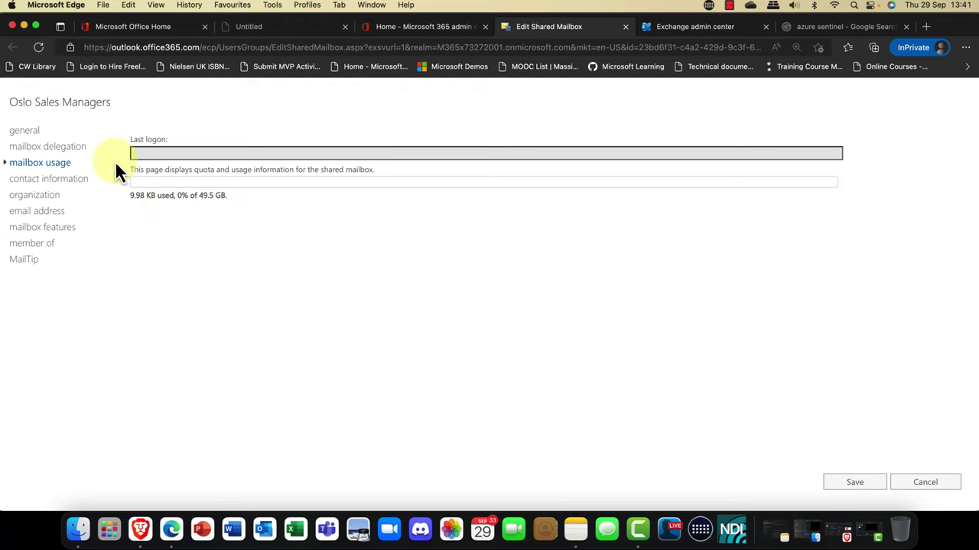
{"action": "left_click", "coordinate": [52, 192]}
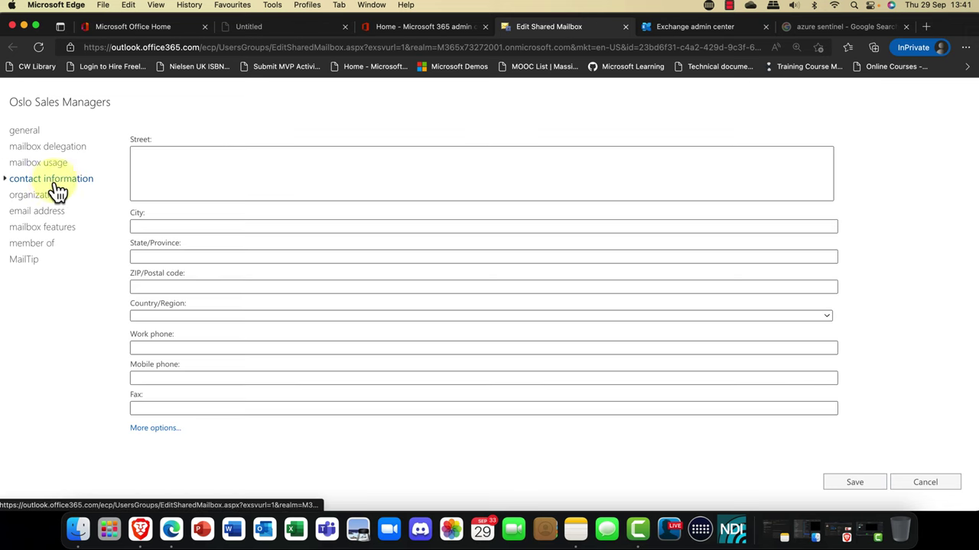
{"action": "left_click", "coordinate": [42, 197]}
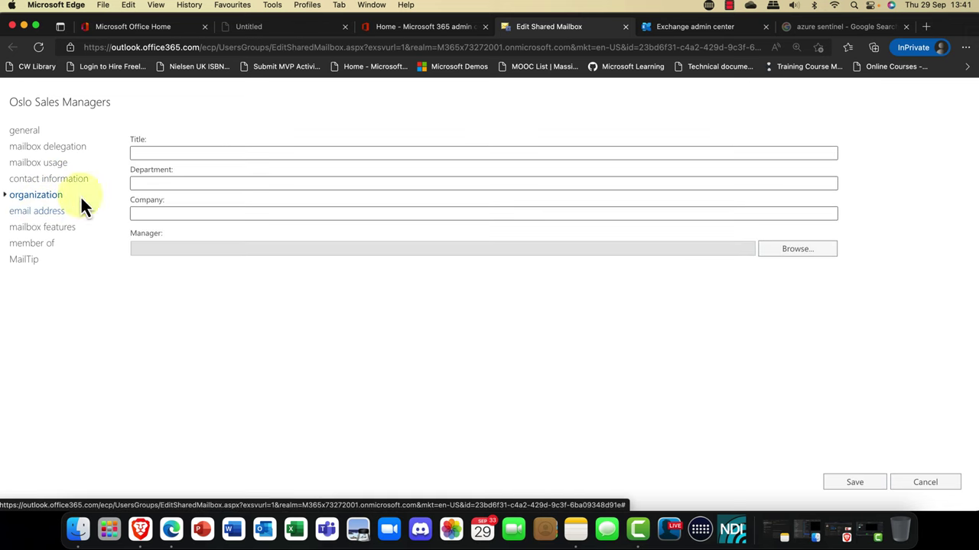
{"action": "left_click", "coordinate": [45, 212]}
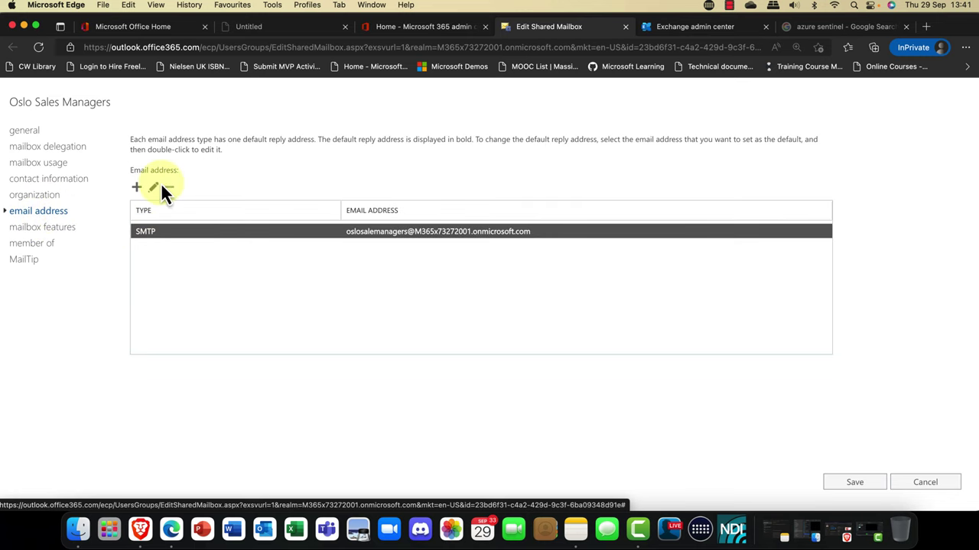
{"action": "left_click", "coordinate": [50, 229]}
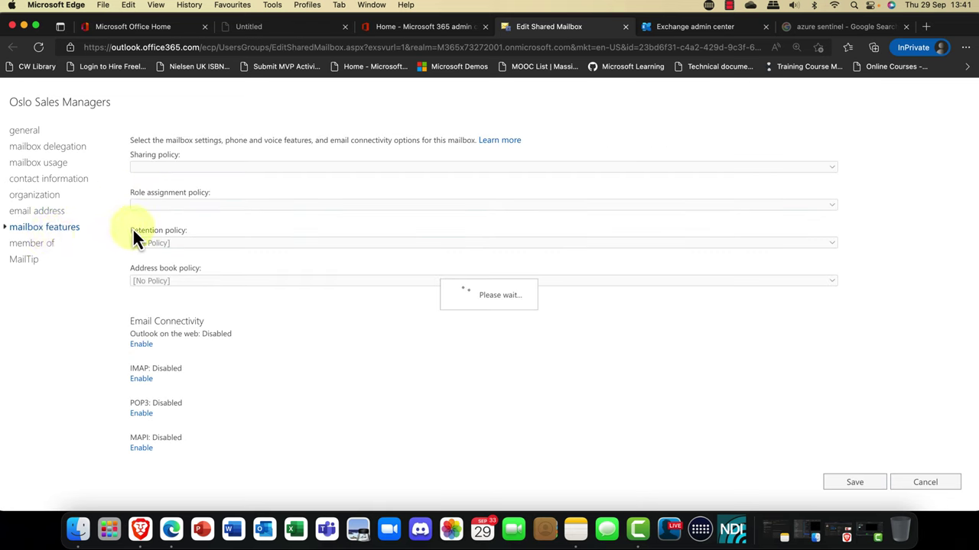
Step: Under Email Connectivity, disable IMAP and then POP3, confirming each with Yes
{"action": "scroll", "coordinate": [133, 229], "scroll_direction": "down", "scroll_amount": 3}
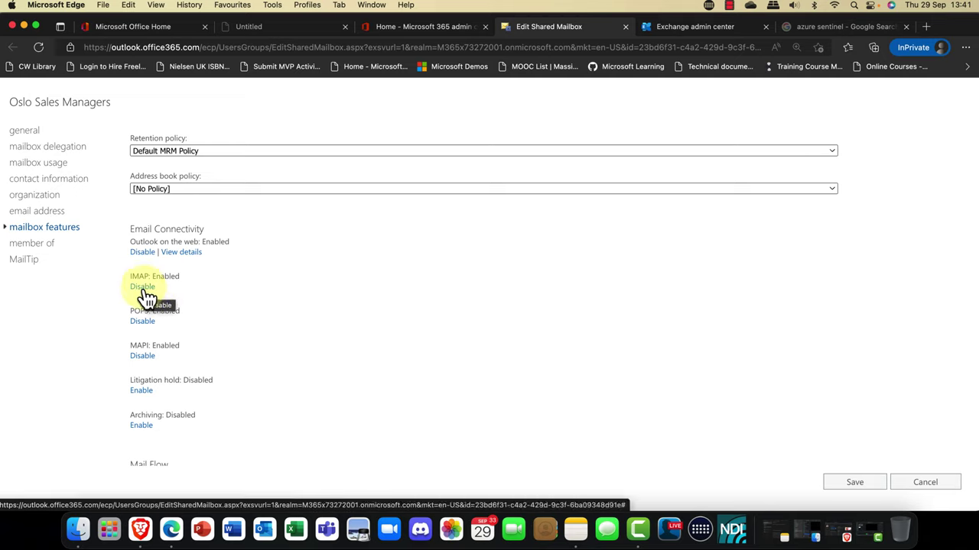
{"action": "left_click_drag", "start_coordinate": [129, 276], "coordinate": [186, 278]}
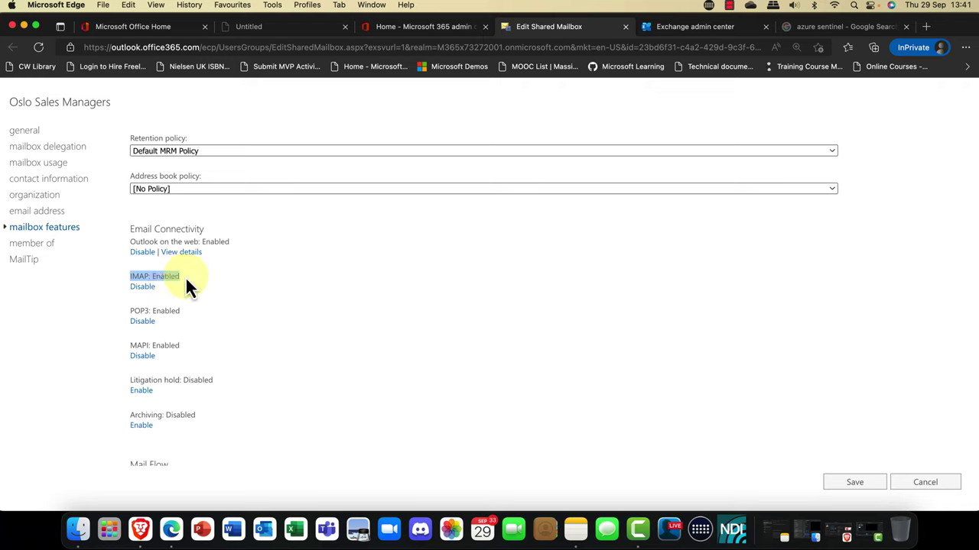
{"action": "left_click", "coordinate": [183, 280]}
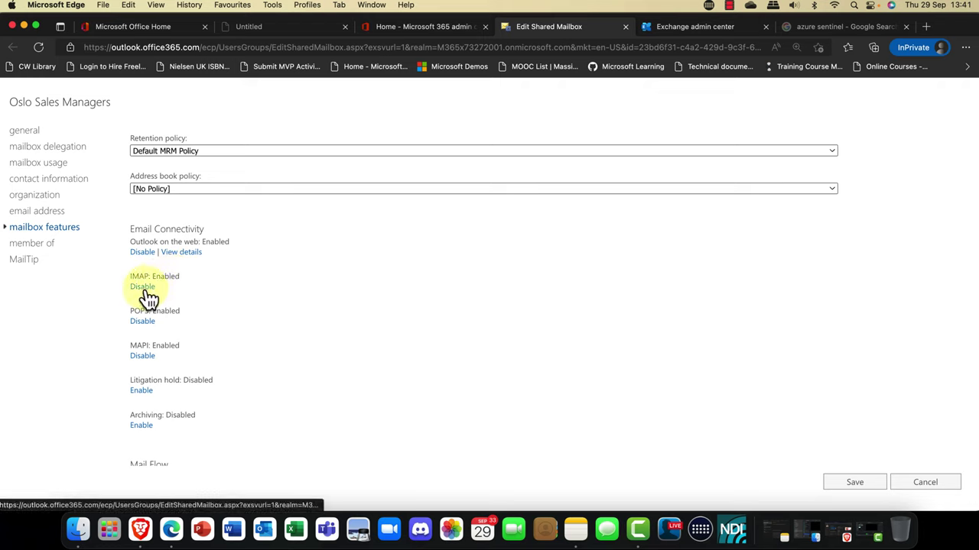
{"action": "left_click", "coordinate": [146, 288]}
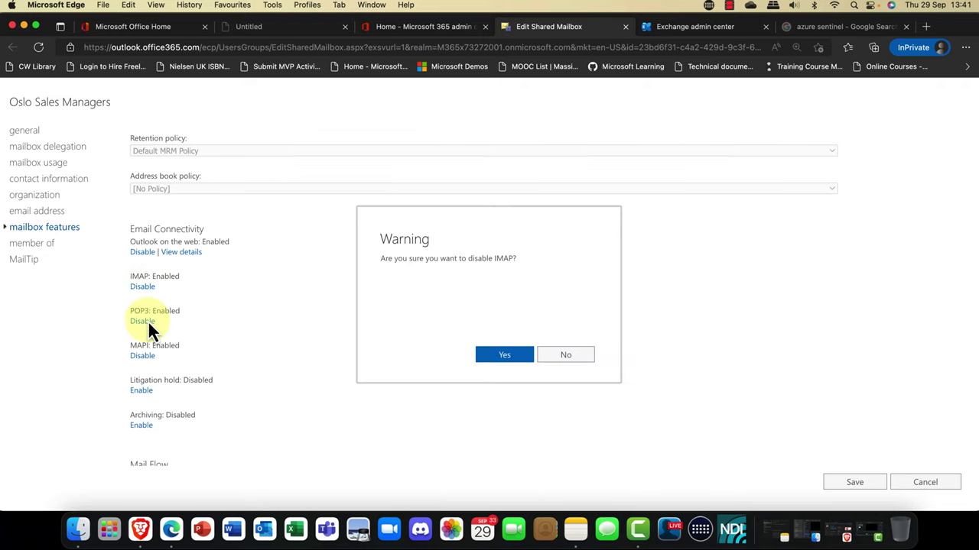
{"action": "left_click", "coordinate": [504, 357]}
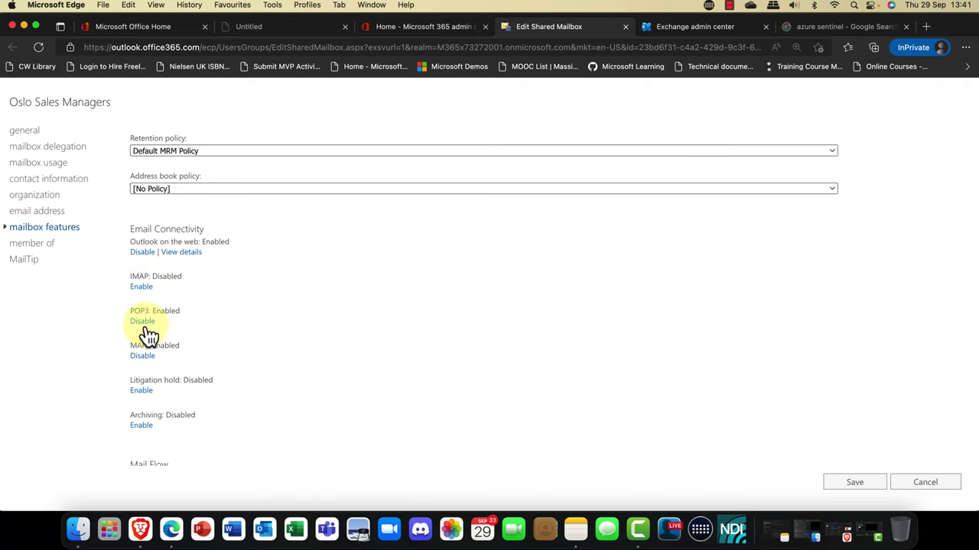
{"action": "left_click", "coordinate": [142, 322]}
{"action": "left_click", "coordinate": [506, 359]}
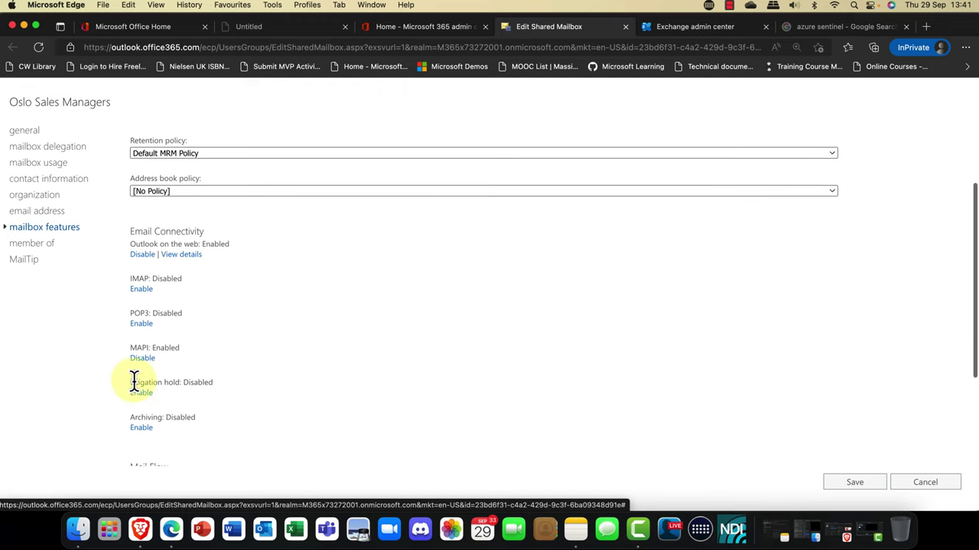
{"action": "left_click_drag", "start_coordinate": [130, 380], "coordinate": [234, 388]}
Step: Save the mailbox feature changes, acknowledge the success message, and close the Edit Shared Mailbox tab
{"action": "left_click", "coordinate": [162, 410]}
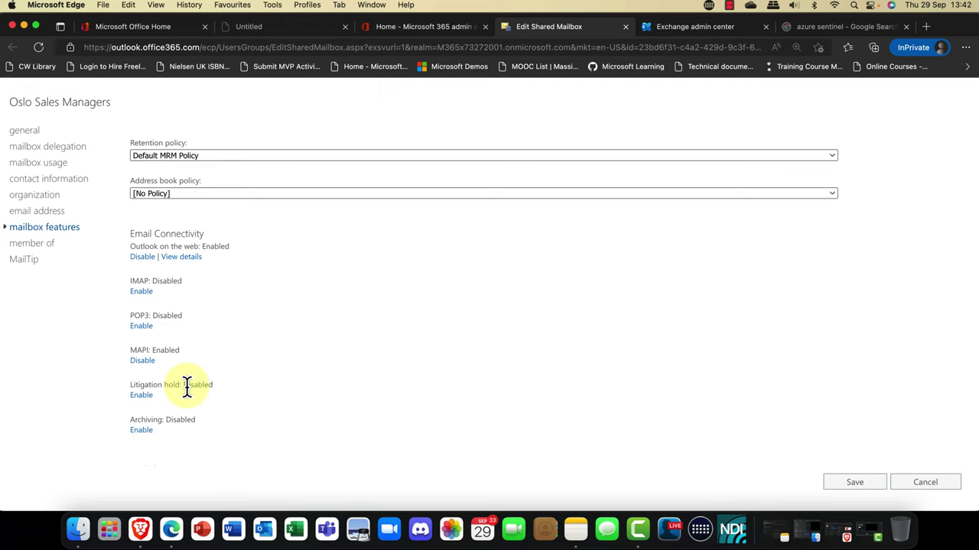
{"action": "left_click", "coordinate": [858, 482]}
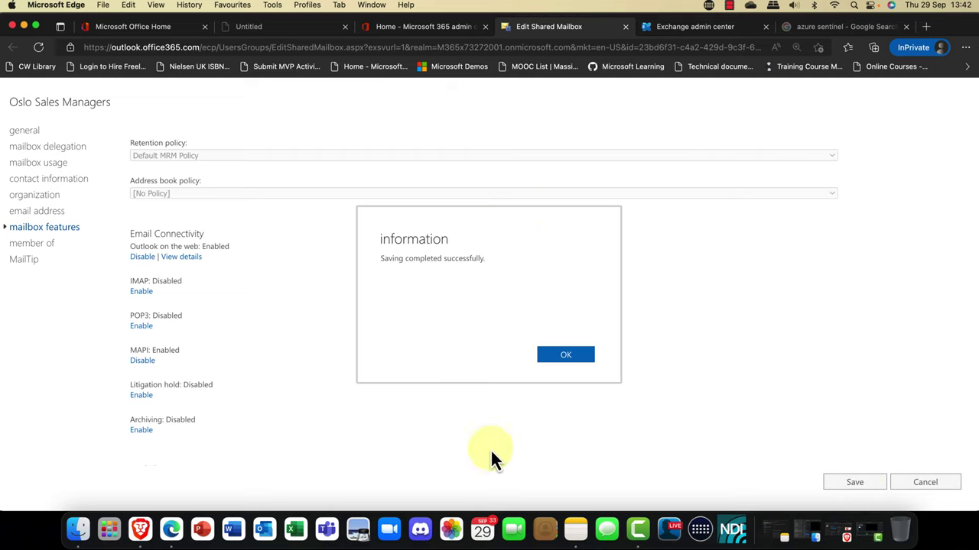
{"action": "left_click", "coordinate": [564, 361]}
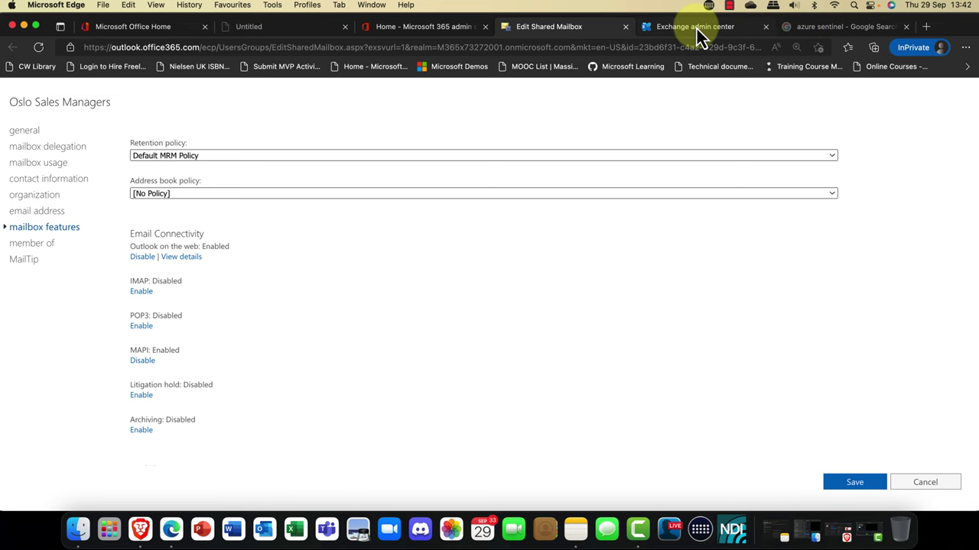
{"action": "left_click", "coordinate": [625, 26]}
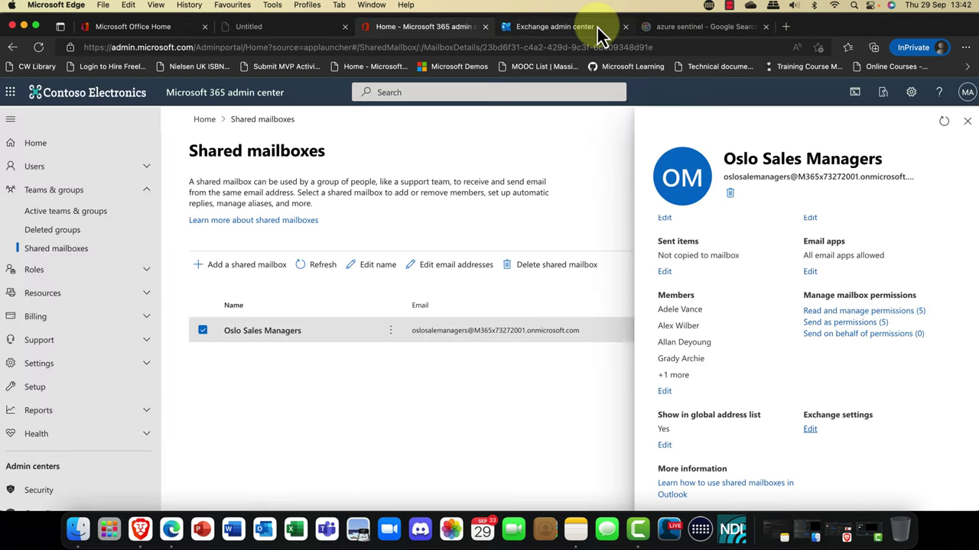
Step: Close the mailbox details, check Teams & groups and Shared mailboxes, then switch to Exchange's Mailboxes list
{"action": "left_click", "coordinate": [967, 120]}
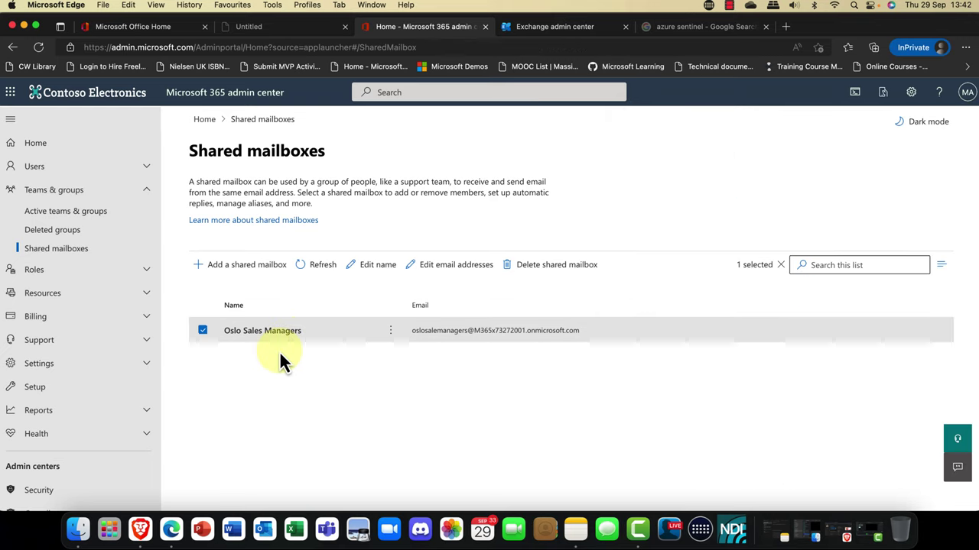
{"action": "left_click", "coordinate": [202, 332]}
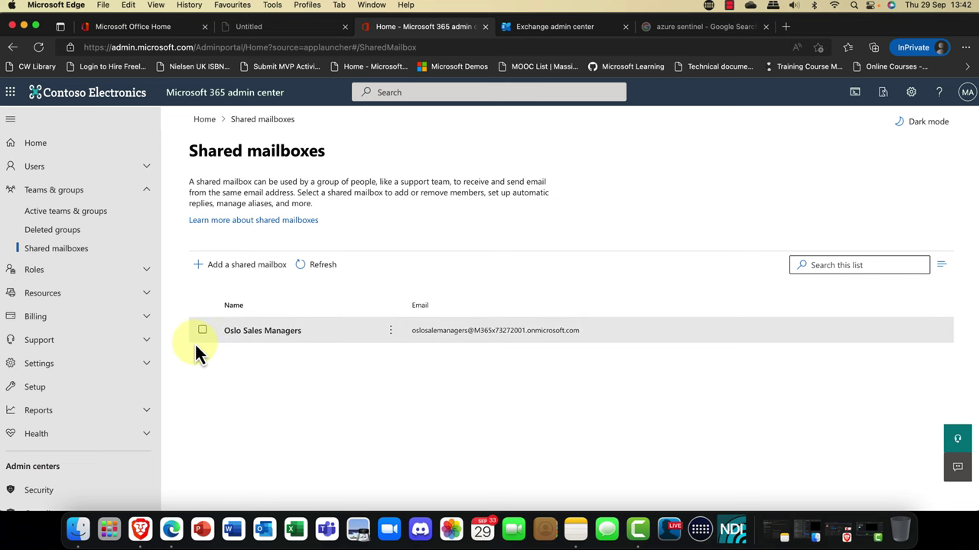
{"action": "left_click", "coordinate": [44, 219]}
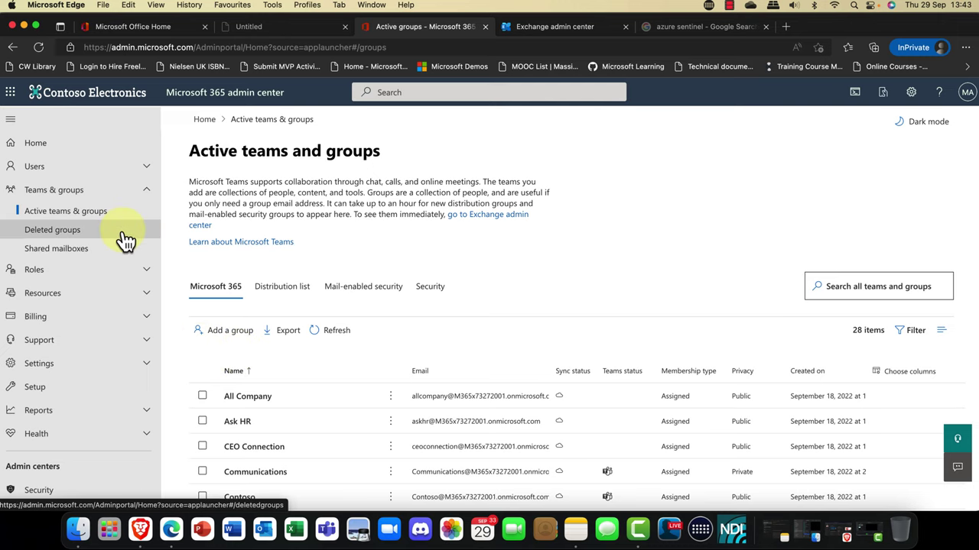
{"action": "left_click", "coordinate": [77, 256]}
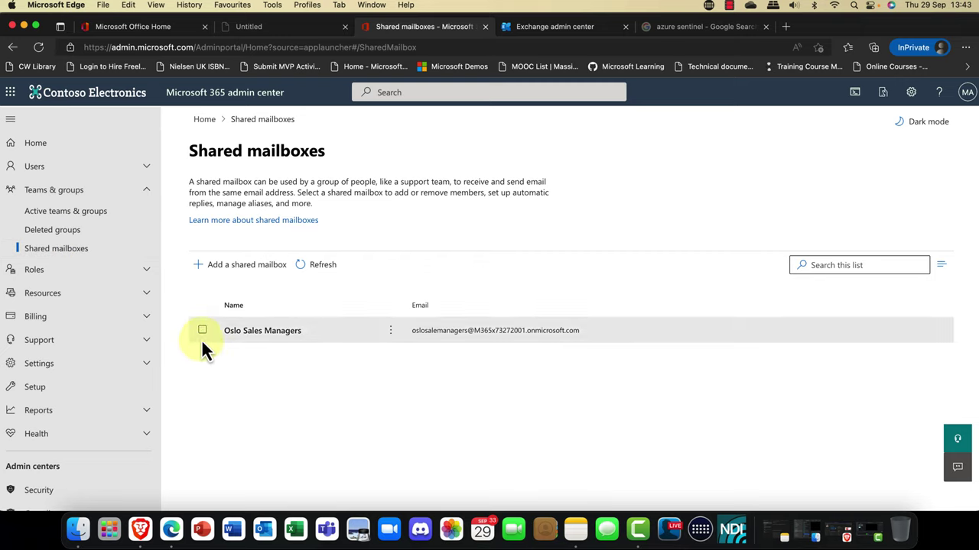
{"action": "left_click", "coordinate": [564, 31]}
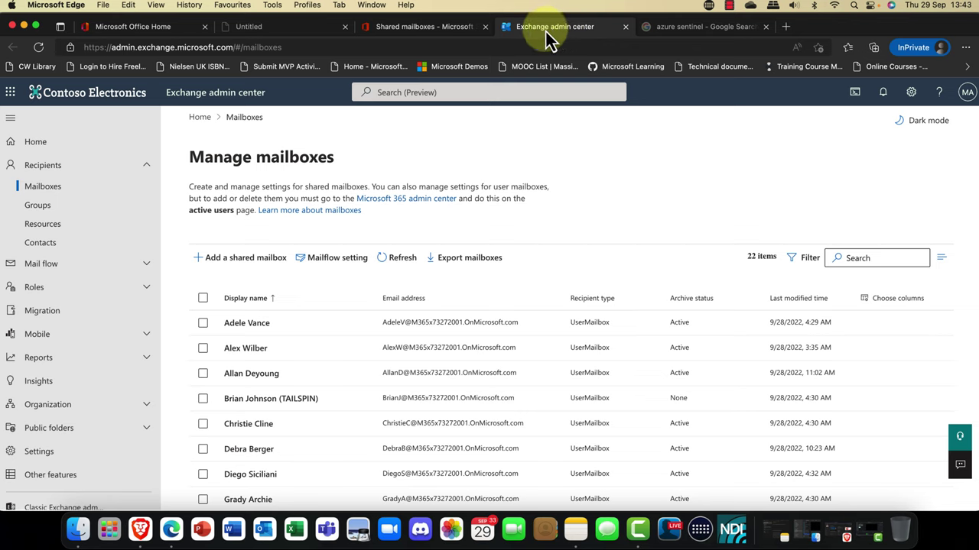
Step: View Exchange's Recipients > Groups page, collapse the Recipients menu, and return to the Shared mailboxes tab
{"action": "left_click", "coordinate": [44, 214]}
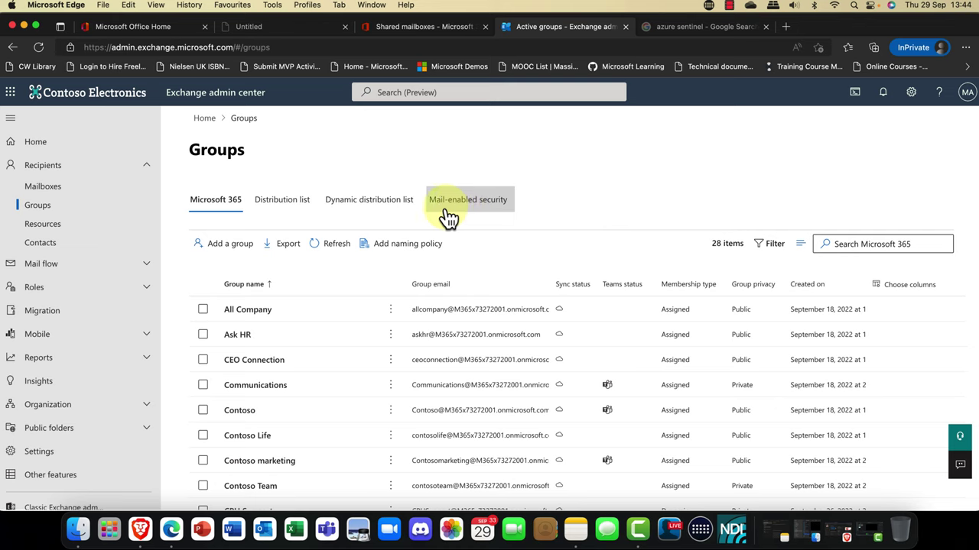
{"action": "left_click", "coordinate": [151, 166]}
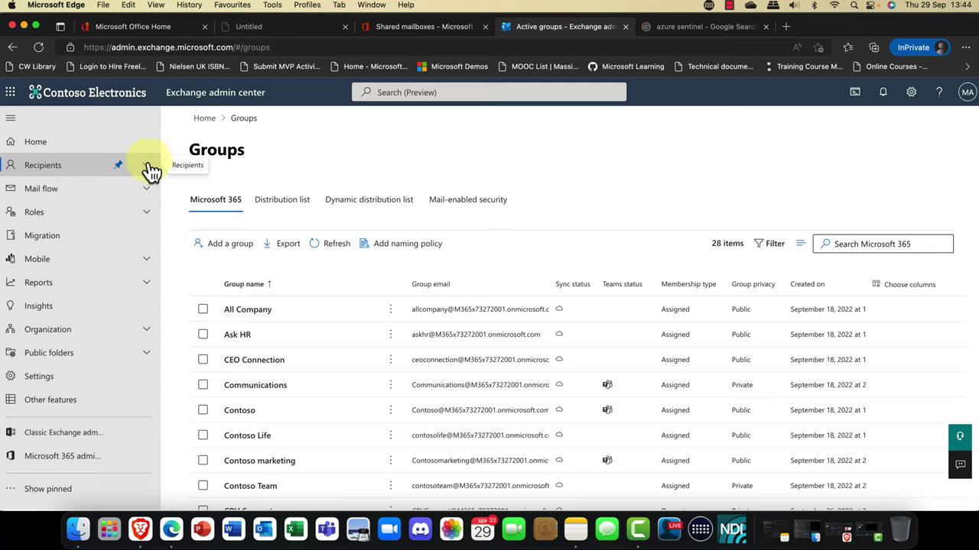
{"action": "left_click", "coordinate": [149, 167]}
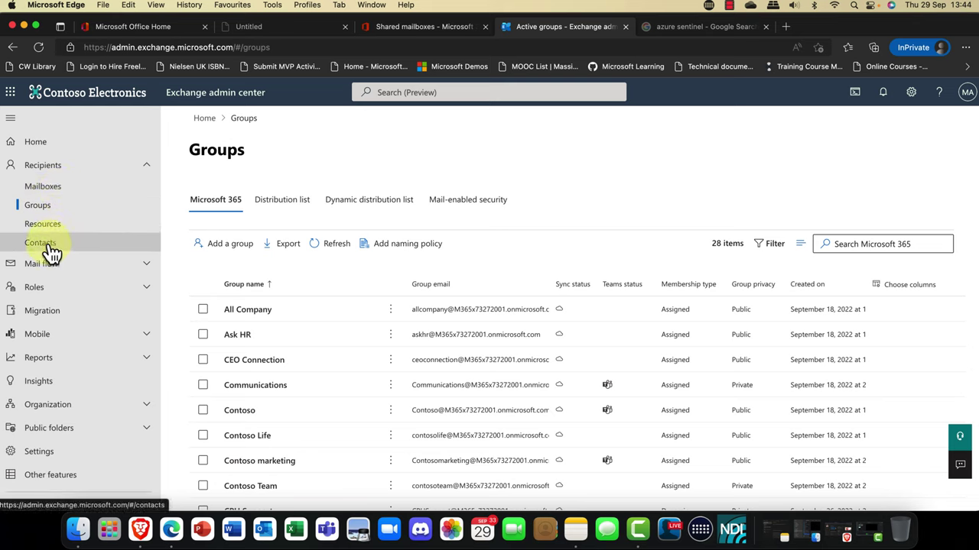
{"action": "left_click", "coordinate": [149, 168]}
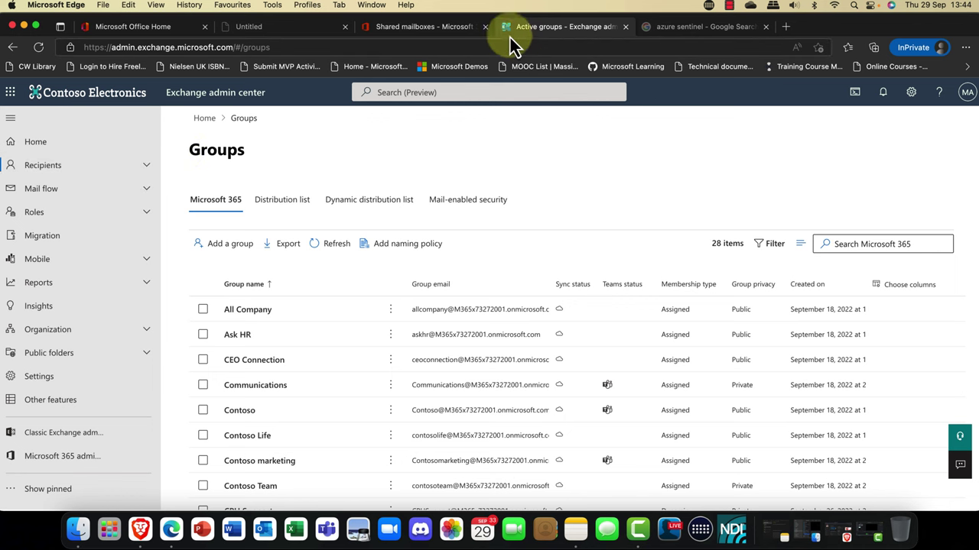
{"action": "left_click", "coordinate": [441, 35]}
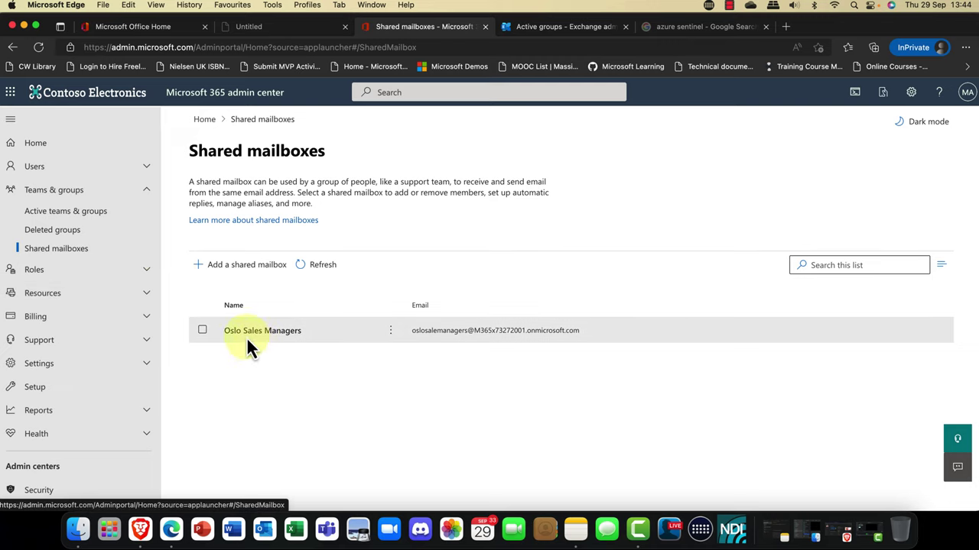
Step: Go to Users > Active users and open the restored user's account details
{"action": "left_click", "coordinate": [130, 168]}
{"action": "left_click", "coordinate": [44, 193]}
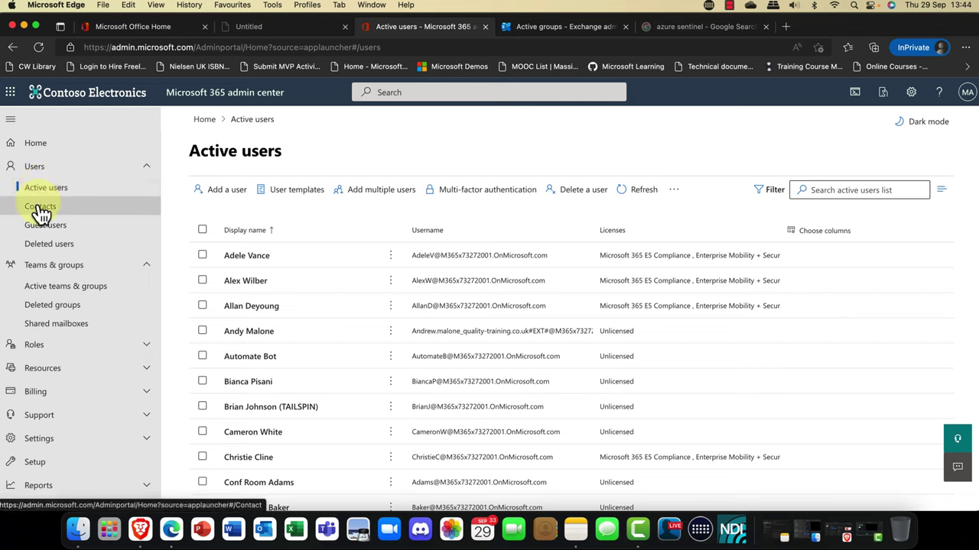
{"action": "scroll", "coordinate": [278, 371], "scroll_direction": "down", "scroll_amount": 5}
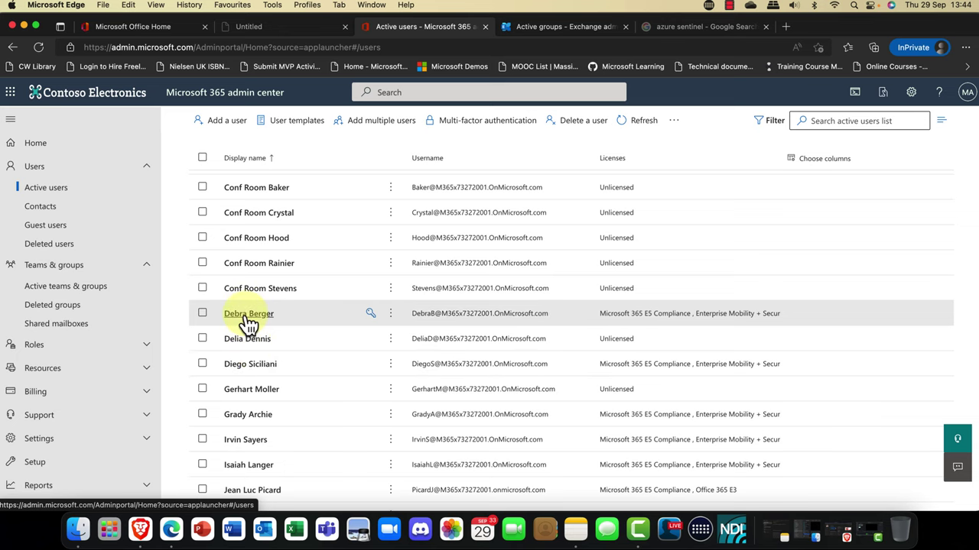
{"action": "left_click", "coordinate": [250, 466]}
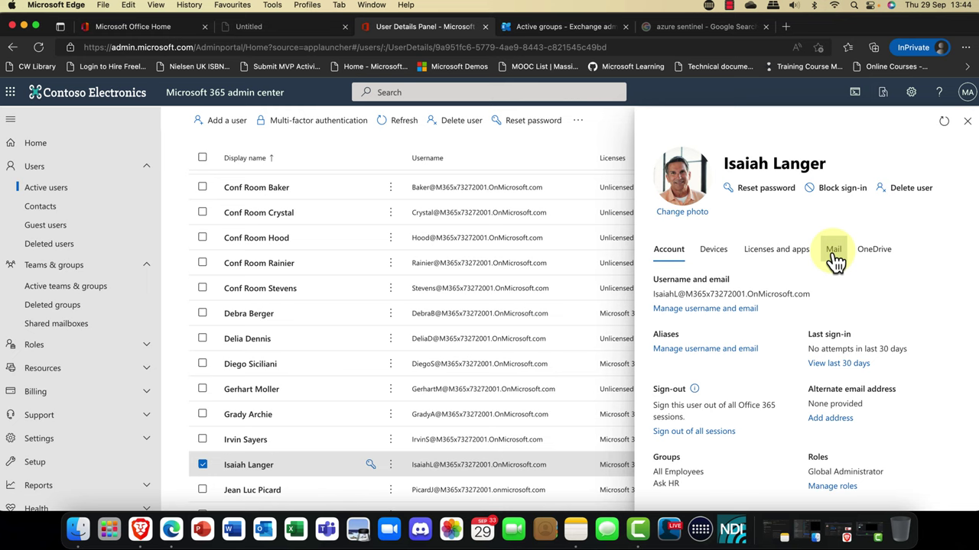
{"action": "scroll", "coordinate": [820, 288], "scroll_direction": "down", "scroll_amount": 5}
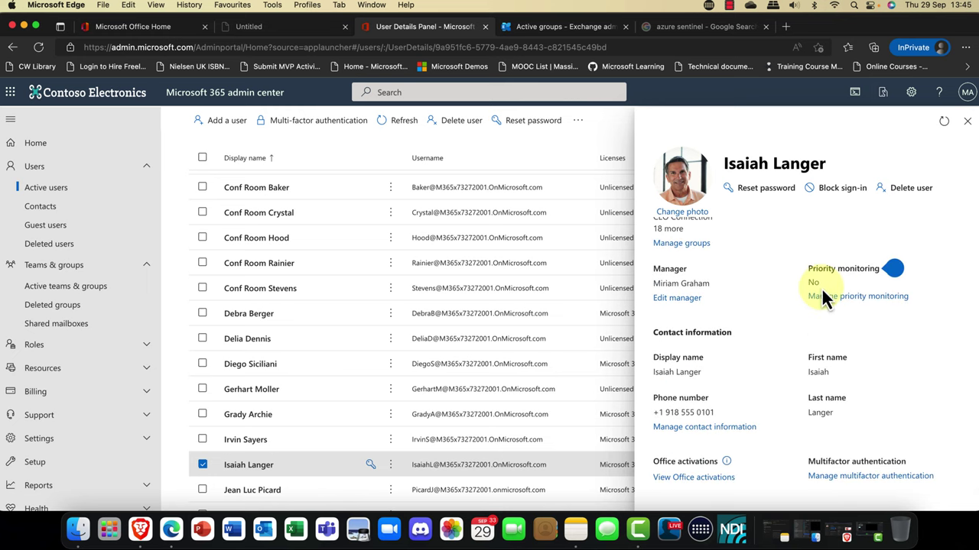
{"action": "scroll", "coordinate": [821, 287], "scroll_direction": "up", "scroll_amount": 1}
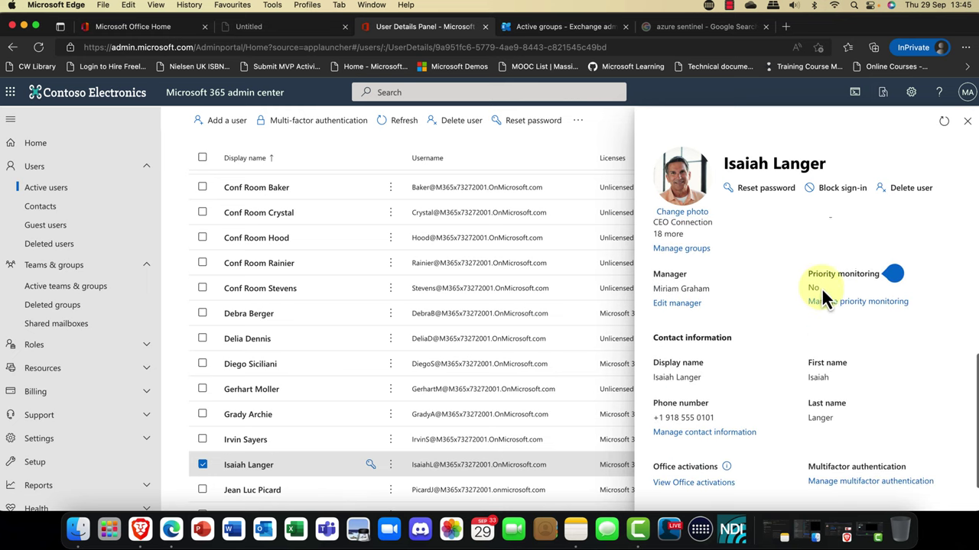
{"action": "scroll", "coordinate": [821, 287], "scroll_direction": "up", "scroll_amount": 3}
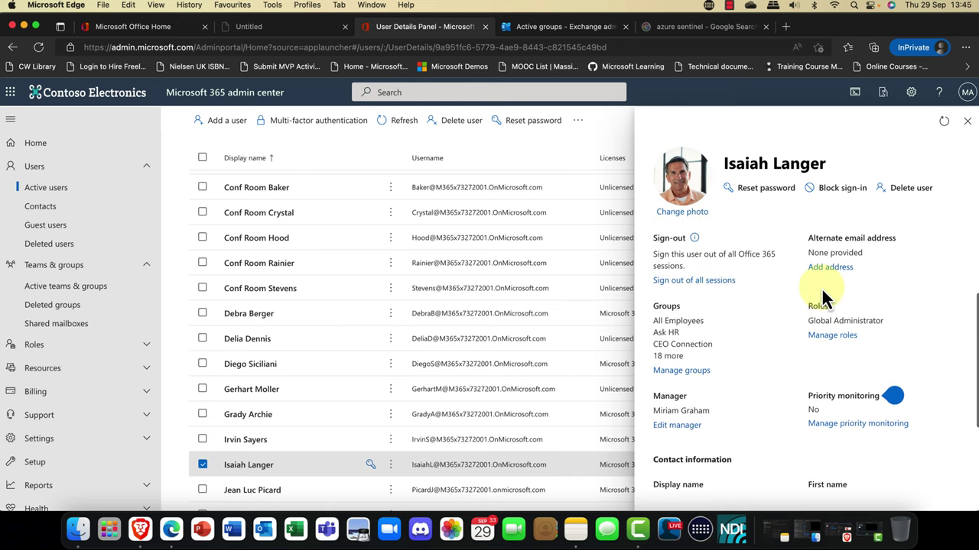
{"action": "scroll", "coordinate": [821, 288], "scroll_direction": "up", "scroll_amount": 4}
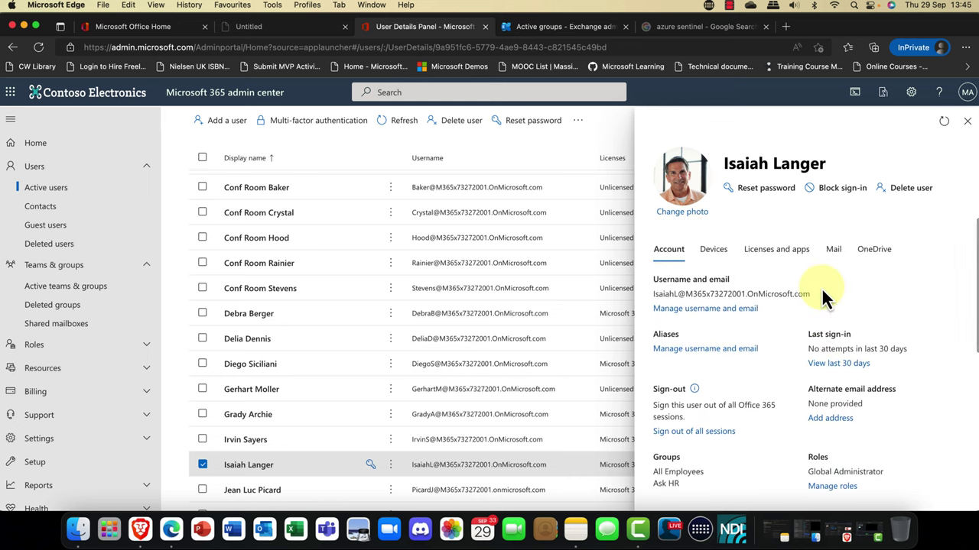
Step: Check the user's Mail tab and Send as permissions, review the Account tab, then close the panel
{"action": "left_click", "coordinate": [833, 253]}
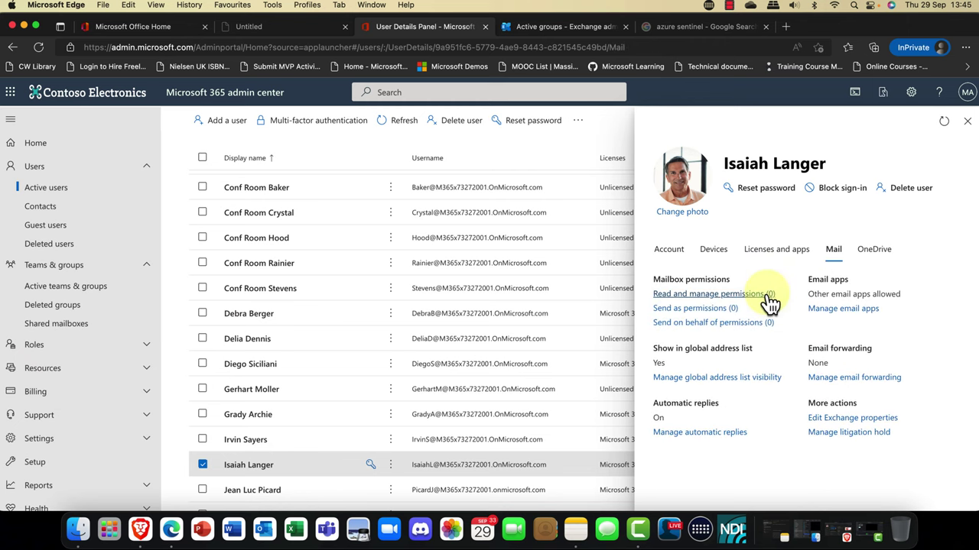
{"action": "left_click", "coordinate": [696, 310]}
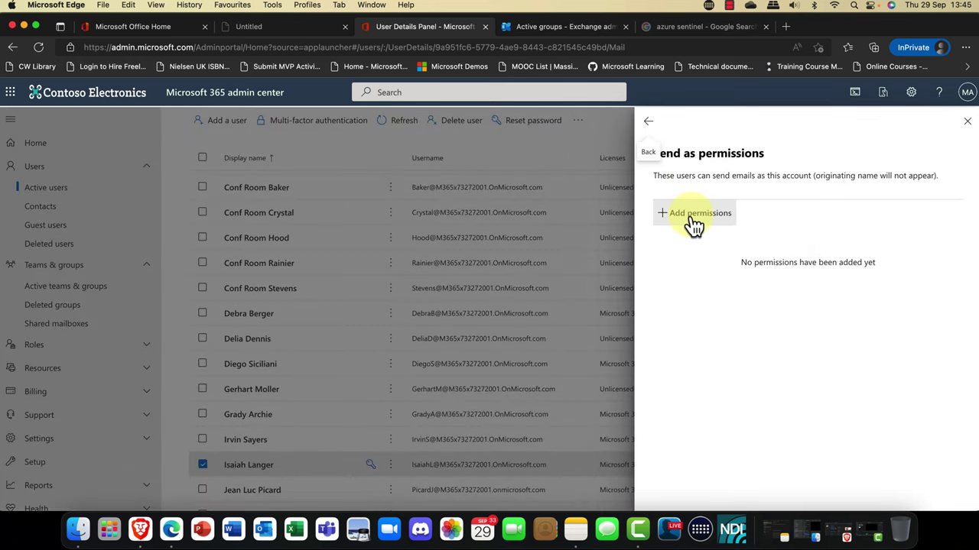
{"action": "left_click", "coordinate": [647, 123]}
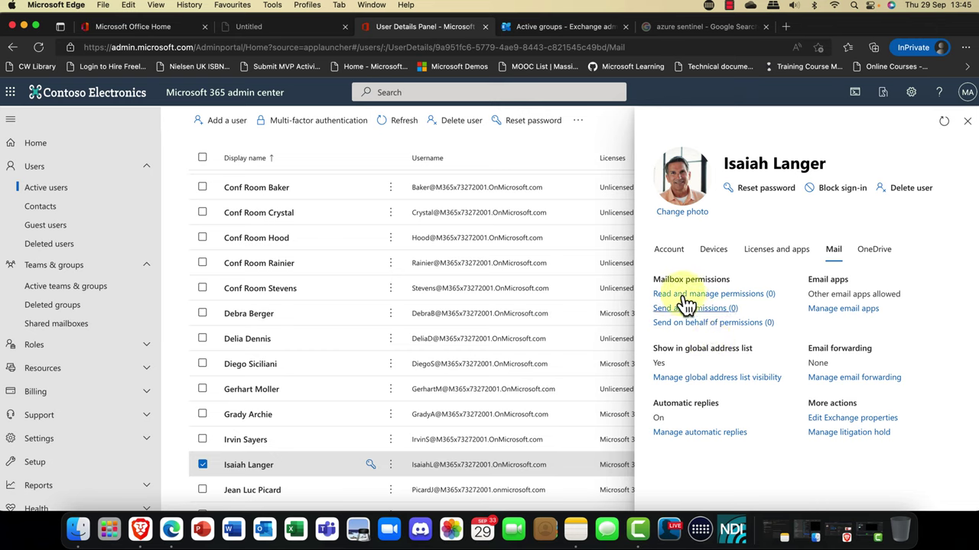
{"action": "left_click", "coordinate": [667, 259]}
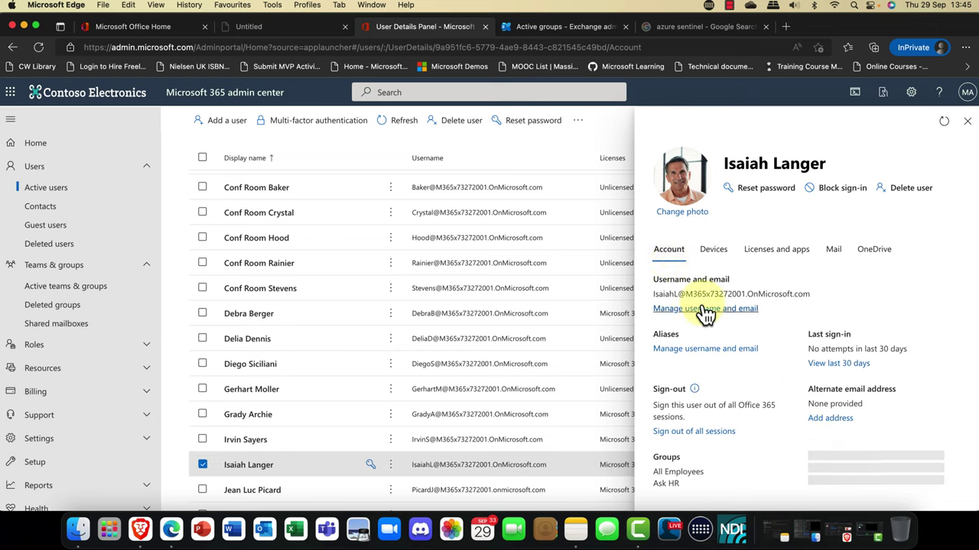
{"action": "scroll", "coordinate": [706, 313], "scroll_direction": "down", "scroll_amount": 3}
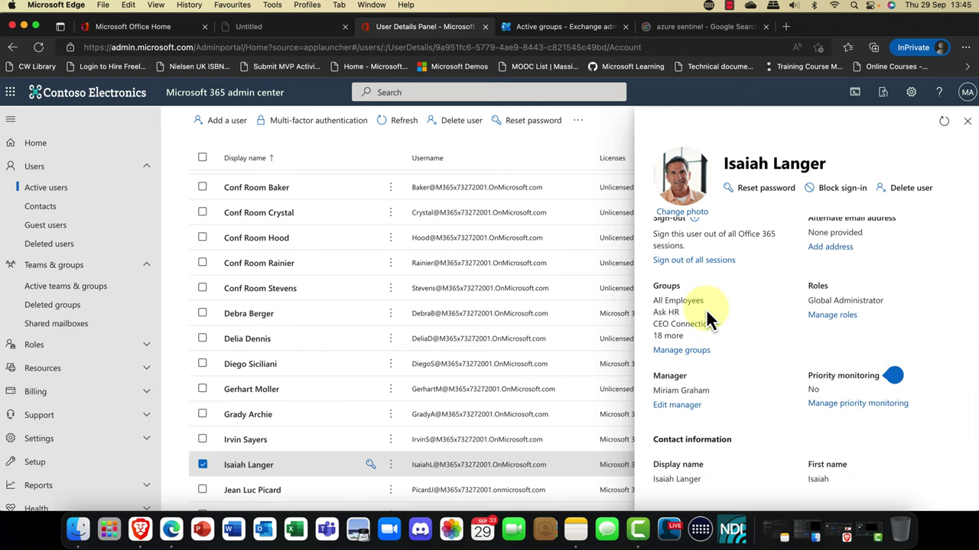
{"action": "scroll", "coordinate": [705, 309], "scroll_direction": "down", "scroll_amount": 2}
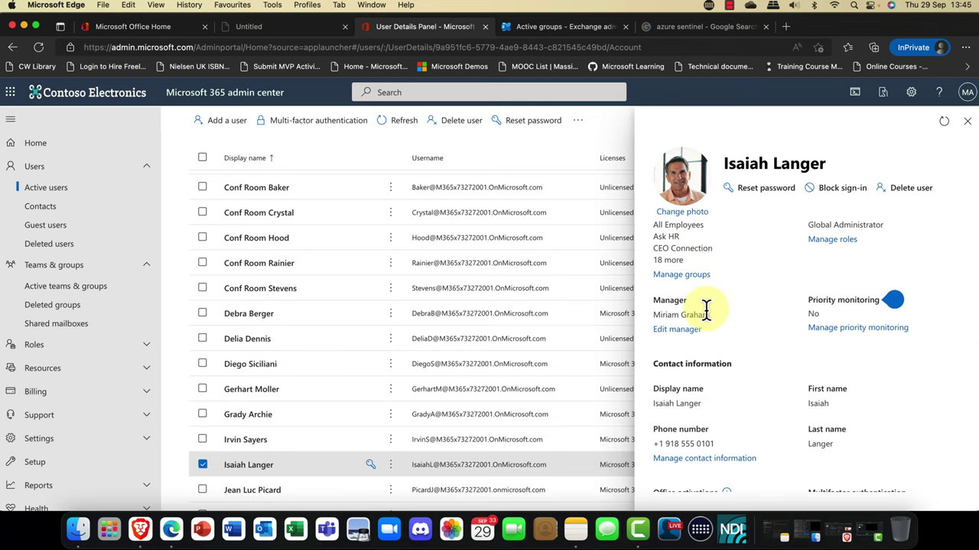
{"action": "scroll", "coordinate": [728, 324], "scroll_direction": "down", "scroll_amount": 1}
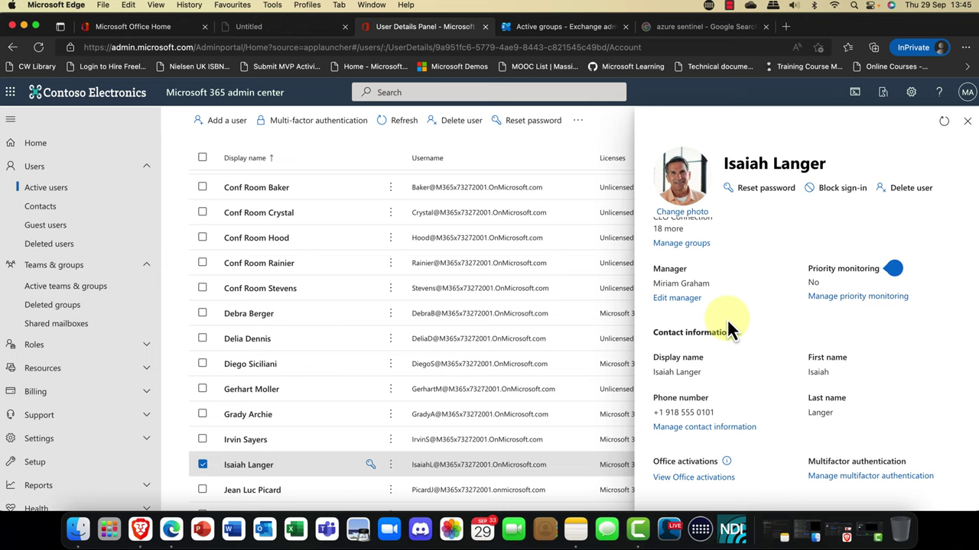
{"action": "left_click", "coordinate": [968, 125]}
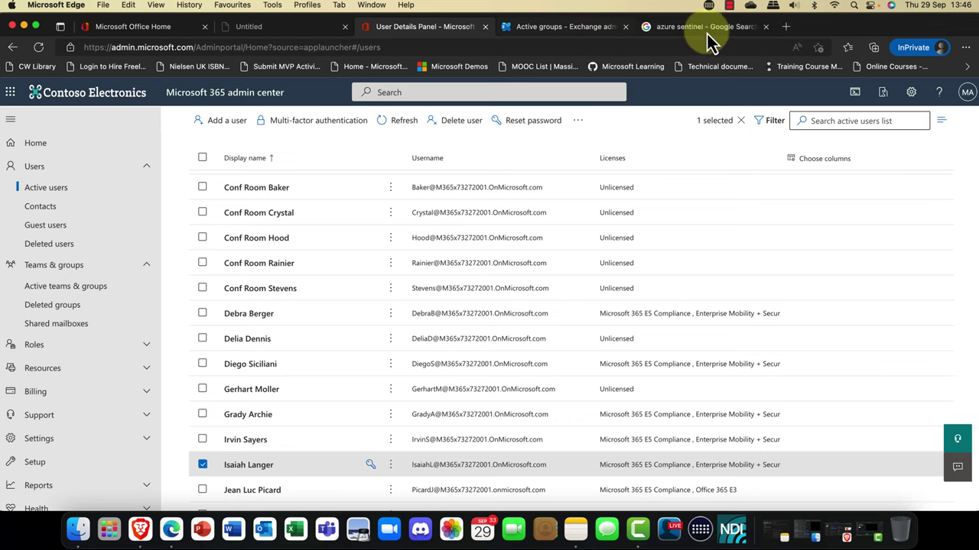
Step: In Exchange admin center's Mailboxes list, convert the restored user's regular mailbox to a shared mailbox
{"action": "left_click", "coordinate": [765, 27]}
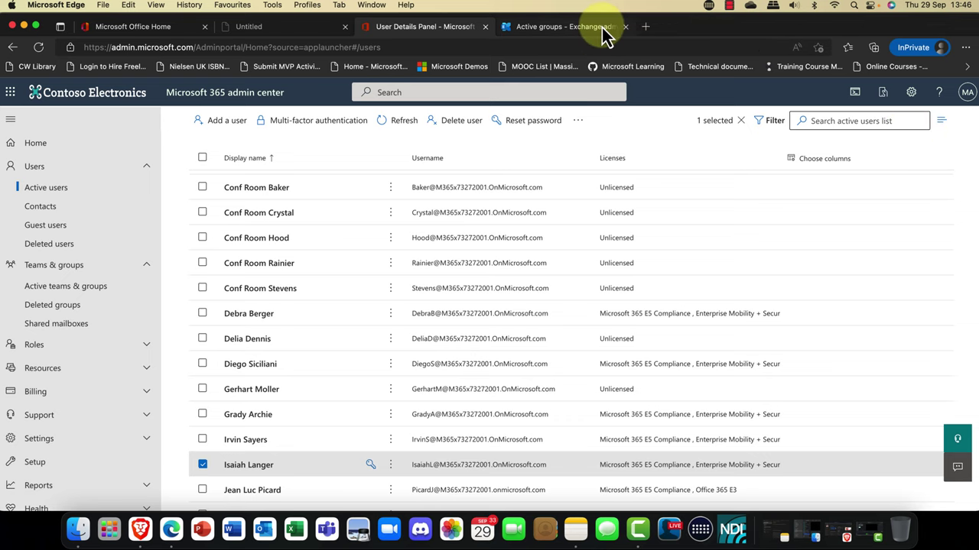
{"action": "left_click", "coordinate": [602, 29]}
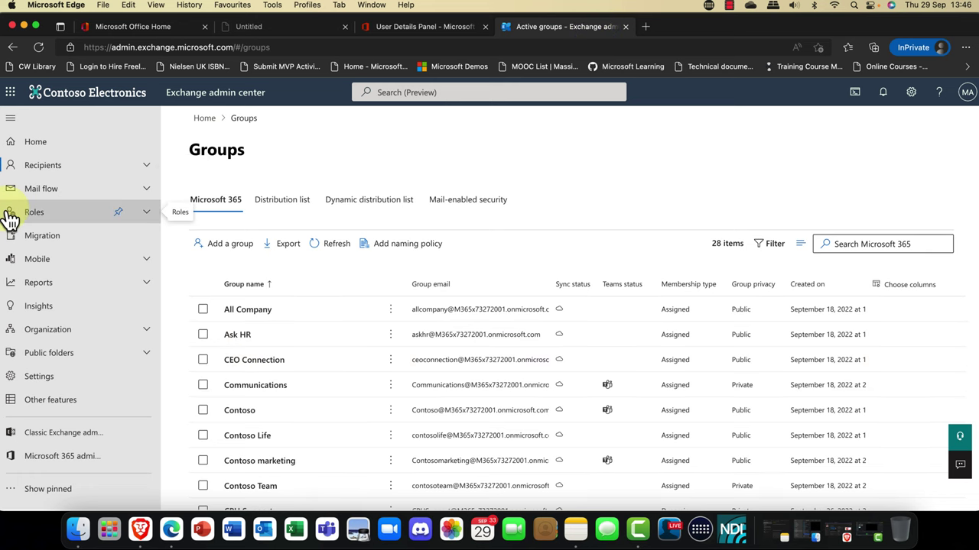
{"action": "left_click", "coordinate": [9, 165]}
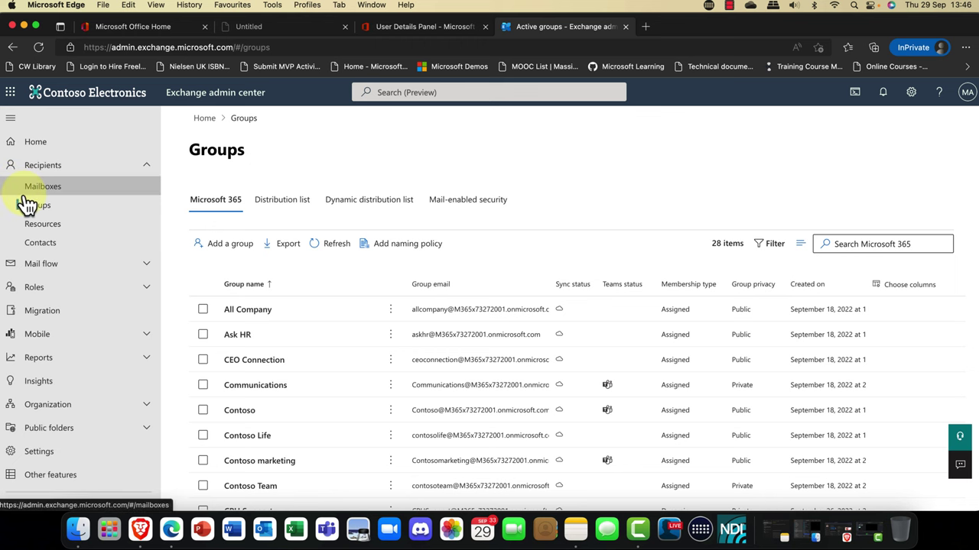
{"action": "left_click", "coordinate": [27, 195]}
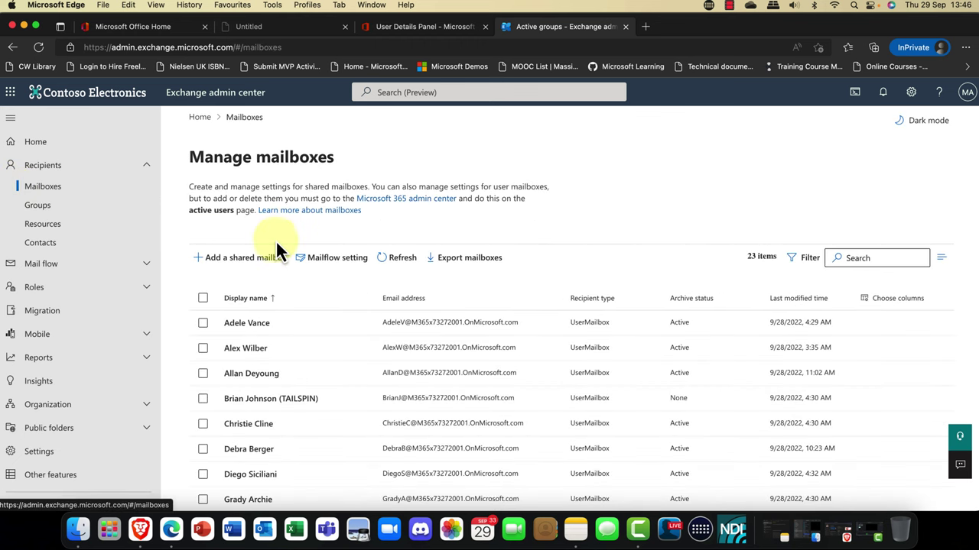
{"action": "scroll", "coordinate": [278, 314], "scroll_direction": "down", "scroll_amount": 5}
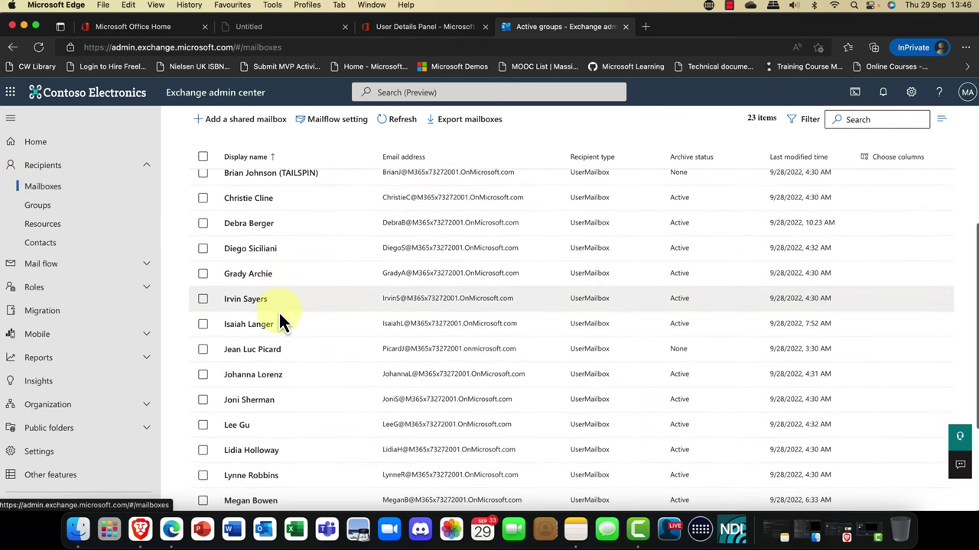
{"action": "left_click", "coordinate": [203, 349]}
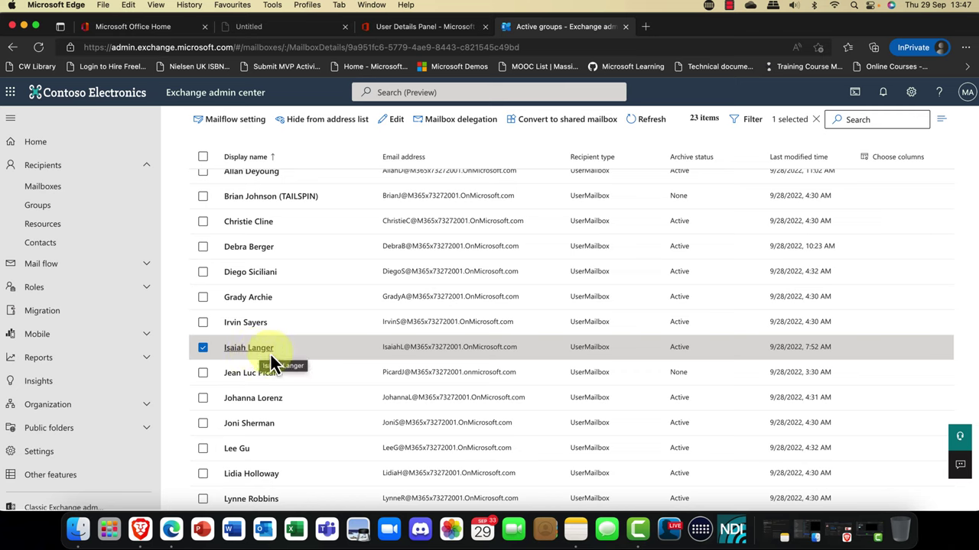
{"action": "left_click", "coordinate": [549, 126]}
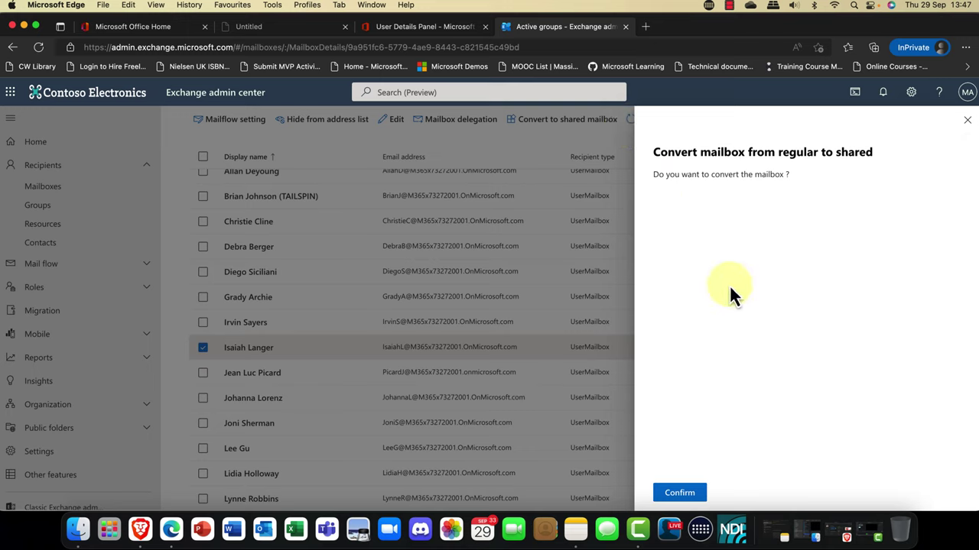
{"action": "left_click", "coordinate": [683, 495]}
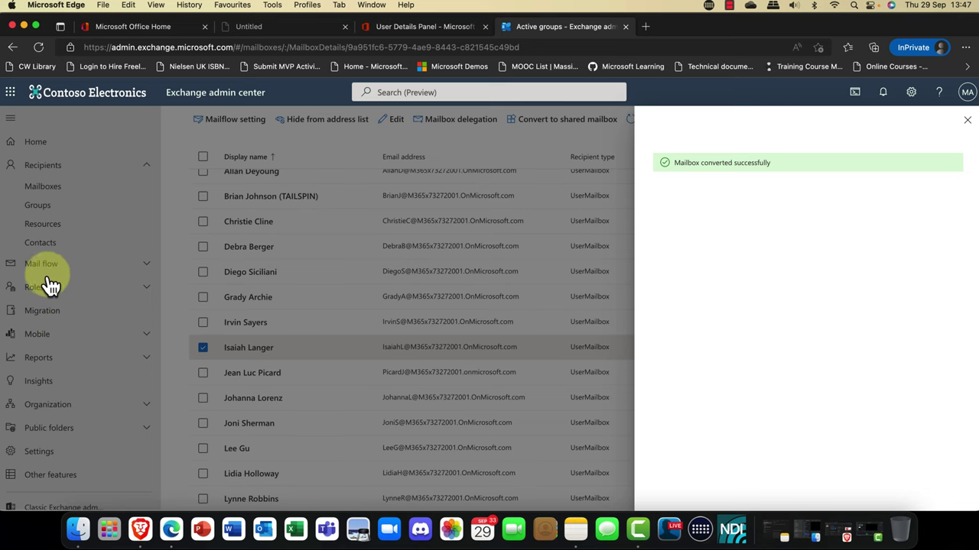
Step: In Microsoft 365 admin center, open the first shared mailbox's details from Shared mailboxes
{"action": "left_click", "coordinate": [966, 121]}
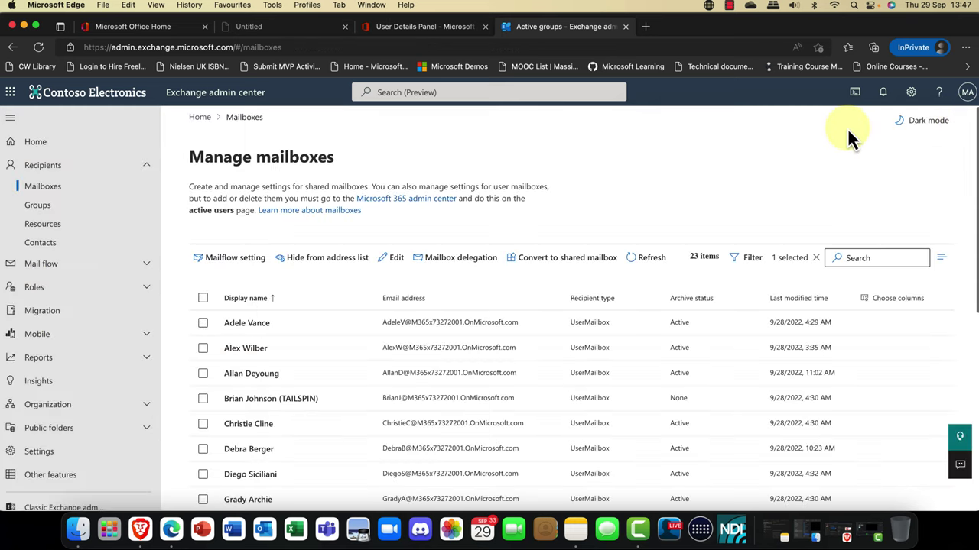
{"action": "left_click", "coordinate": [392, 29]}
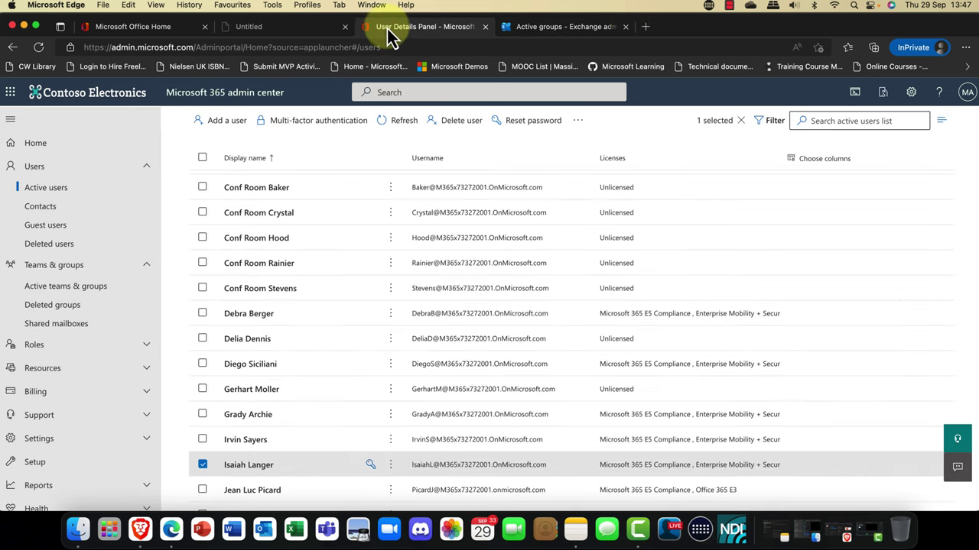
{"action": "left_click", "coordinate": [57, 327]}
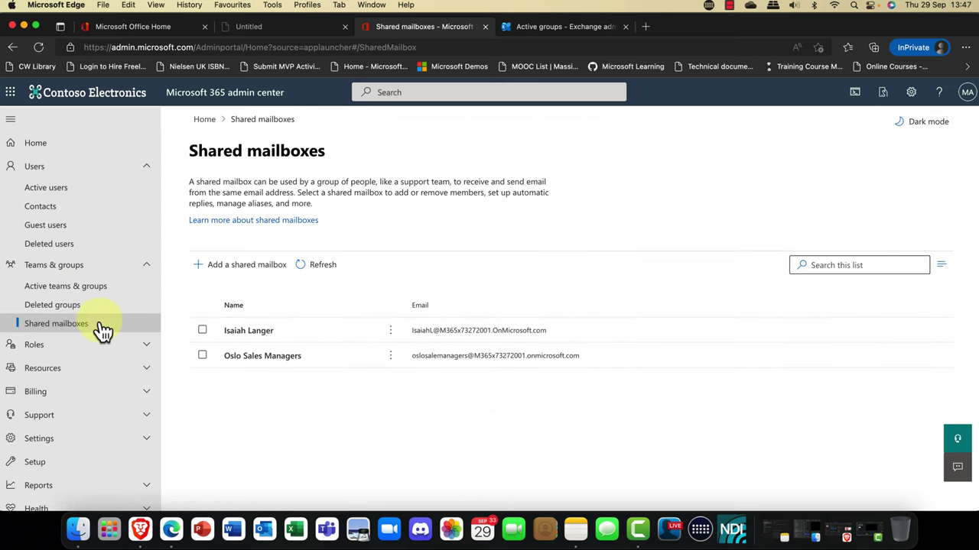
{"action": "left_click", "coordinate": [246, 335]}
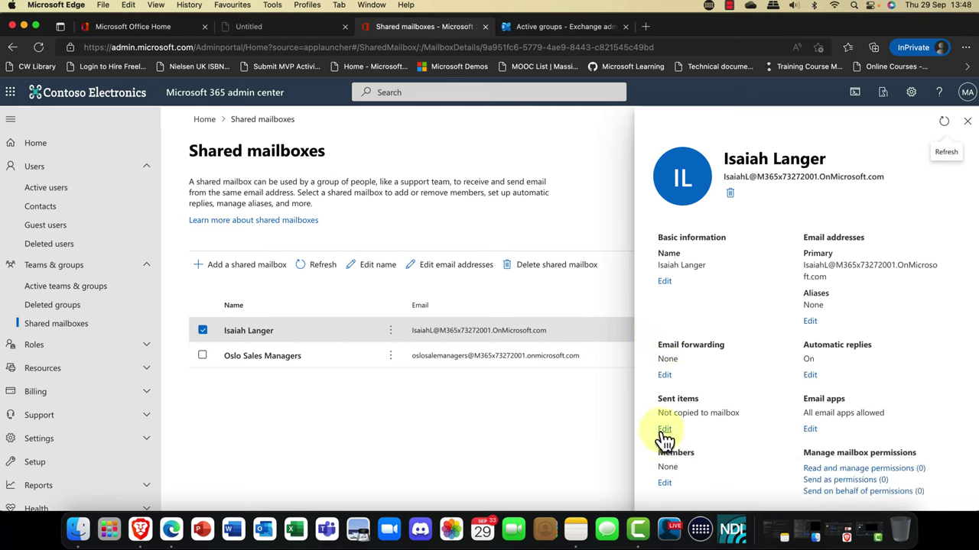
Step: Add the second and third listed users as members of the shared mailbox and save
{"action": "left_click", "coordinate": [663, 482]}
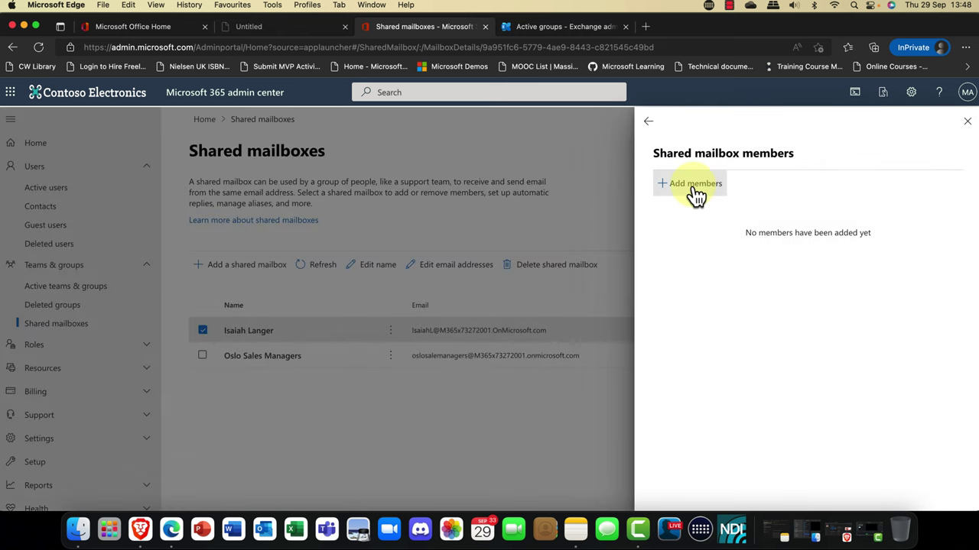
{"action": "left_click", "coordinate": [695, 187]}
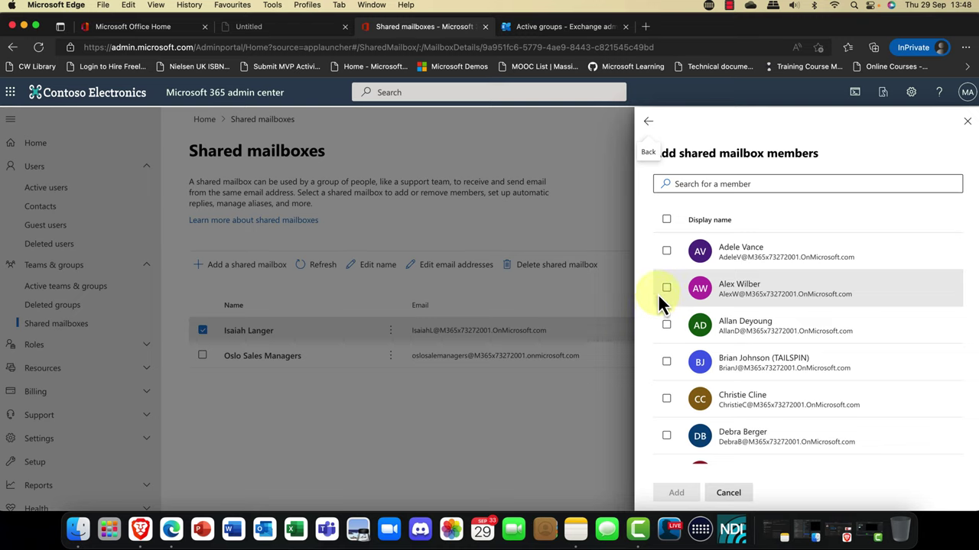
{"action": "left_click", "coordinate": [666, 290]}
{"action": "left_click", "coordinate": [665, 327]}
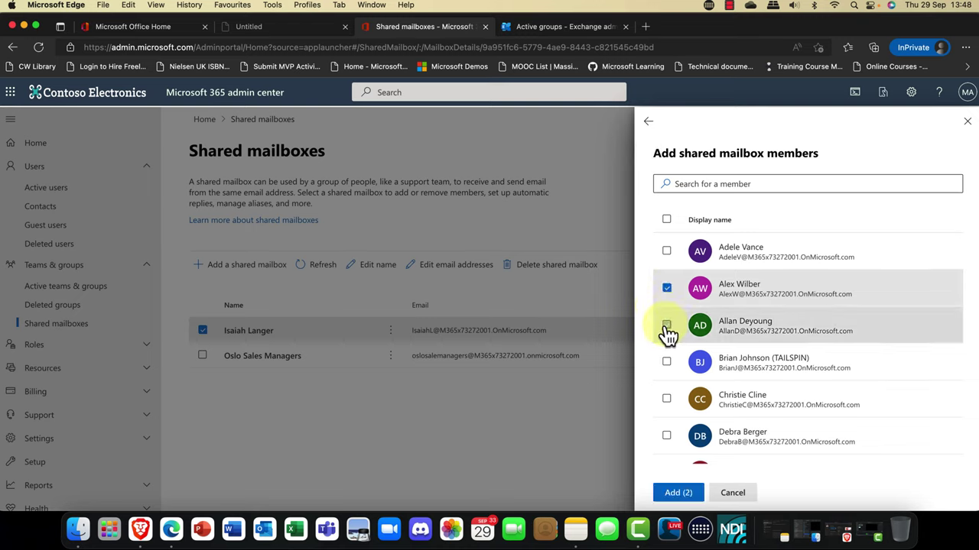
{"action": "left_click", "coordinate": [677, 492]}
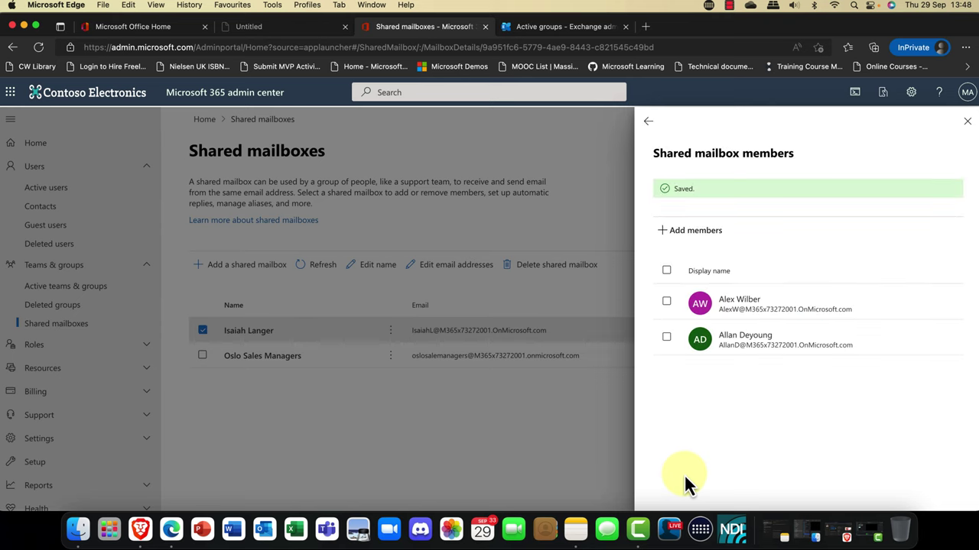
{"action": "left_click", "coordinate": [968, 122]}
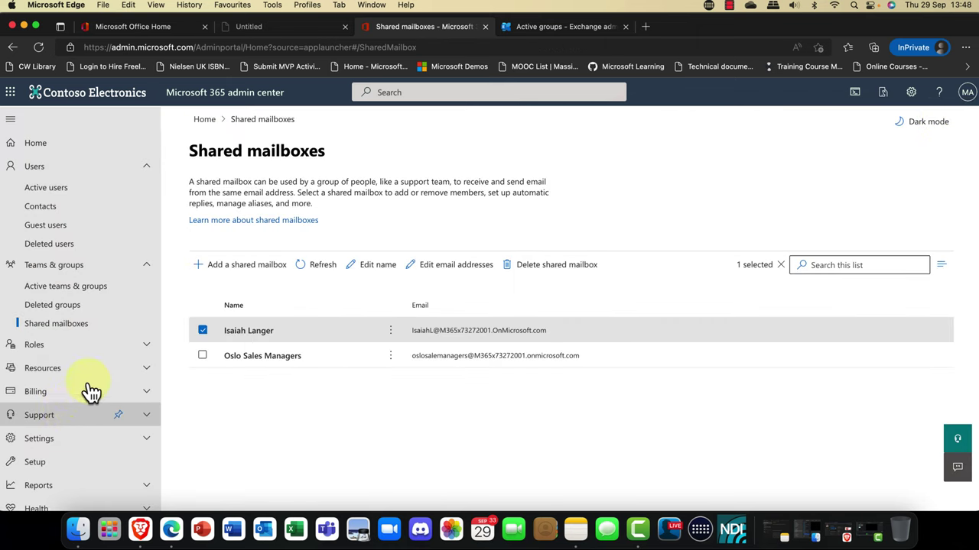
Step: Select the departing user in Active users and start the Delete user form
{"action": "left_click", "coordinate": [202, 330]}
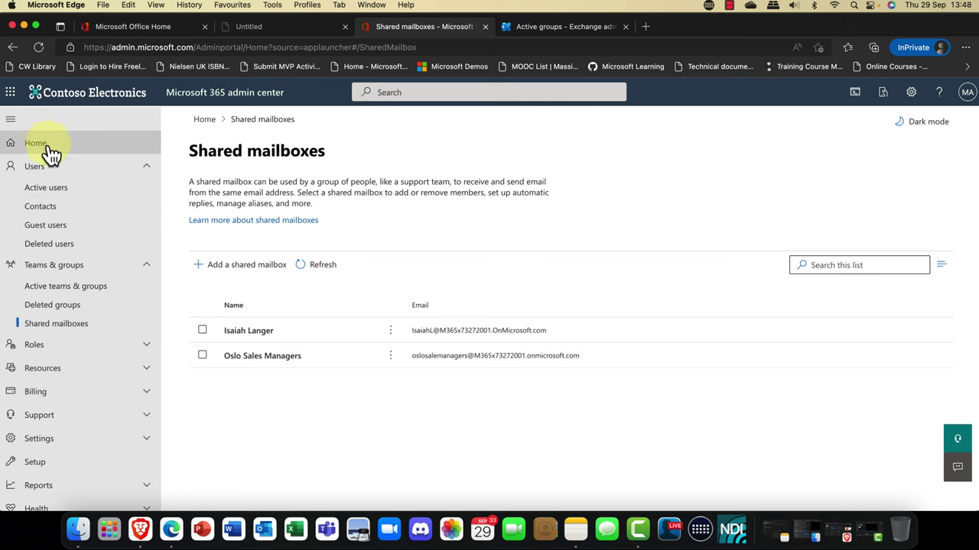
{"action": "left_click", "coordinate": [45, 189]}
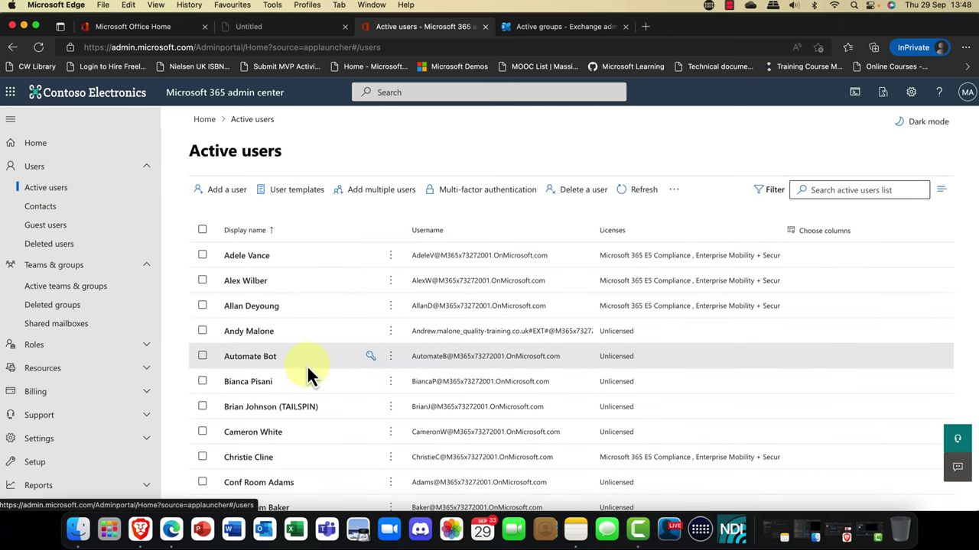
{"action": "scroll", "coordinate": [277, 374], "scroll_direction": "down", "scroll_amount": 10}
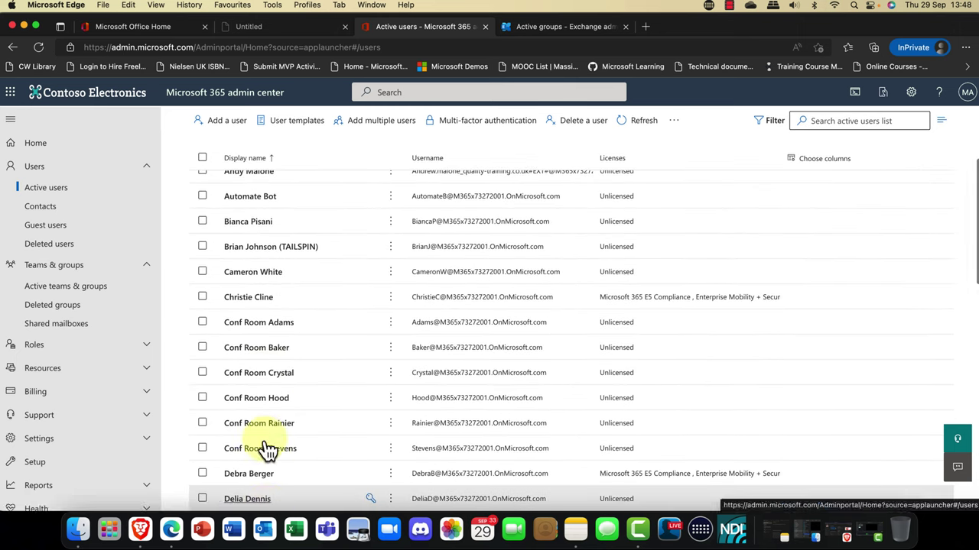
{"action": "scroll", "coordinate": [260, 436], "scroll_direction": "down", "scroll_amount": 5}
{"action": "scroll", "coordinate": [256, 434], "scroll_direction": "up", "scroll_amount": 2}
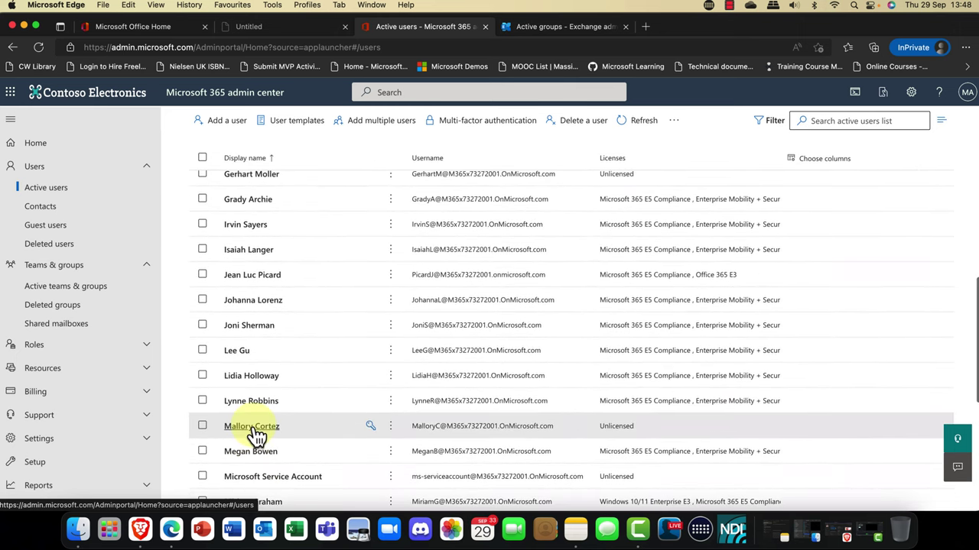
{"action": "left_click", "coordinate": [202, 252]}
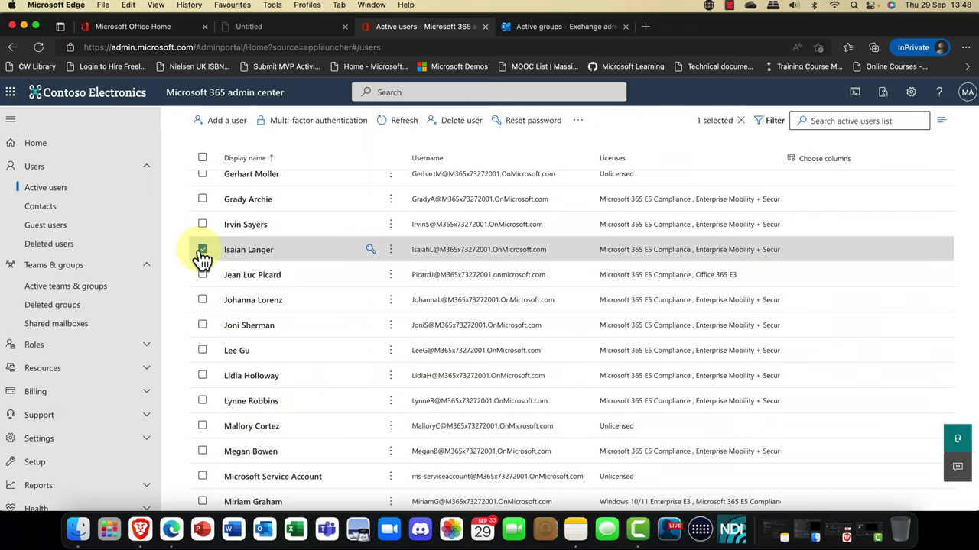
{"action": "left_click", "coordinate": [462, 130]}
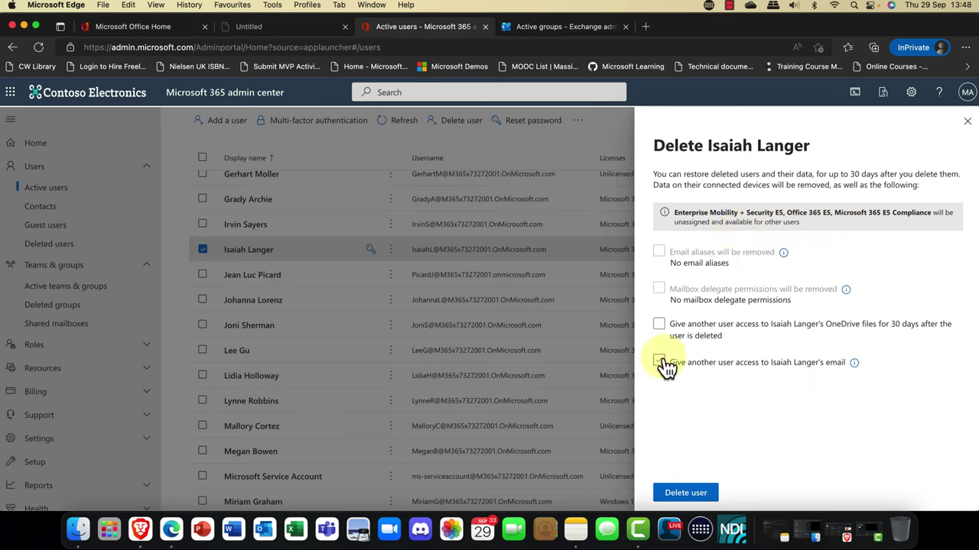
Step: Grant the first listed colleague access to the user's OneDrive files, and tick email access
{"action": "double_click", "coordinate": [674, 300]}
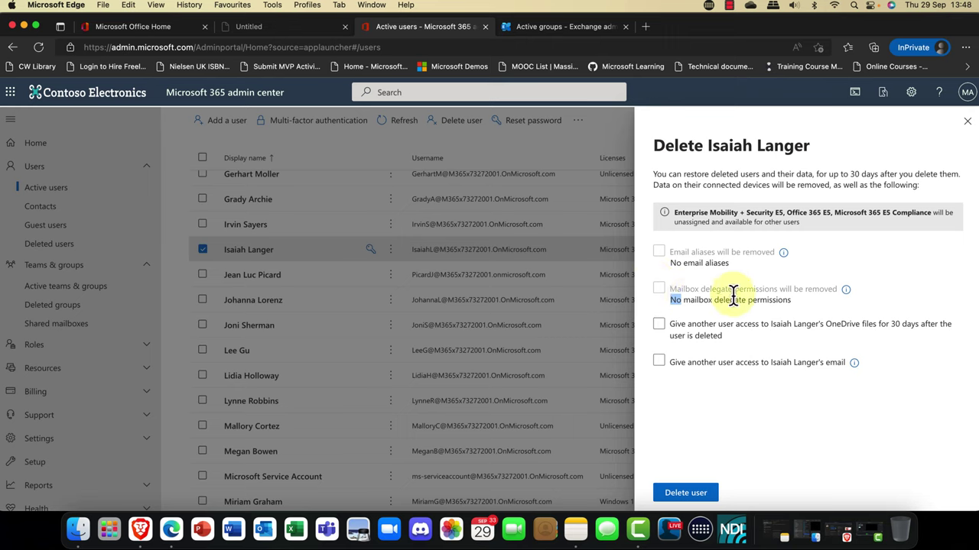
{"action": "left_click", "coordinate": [674, 332]}
{"action": "left_click", "coordinate": [659, 335]}
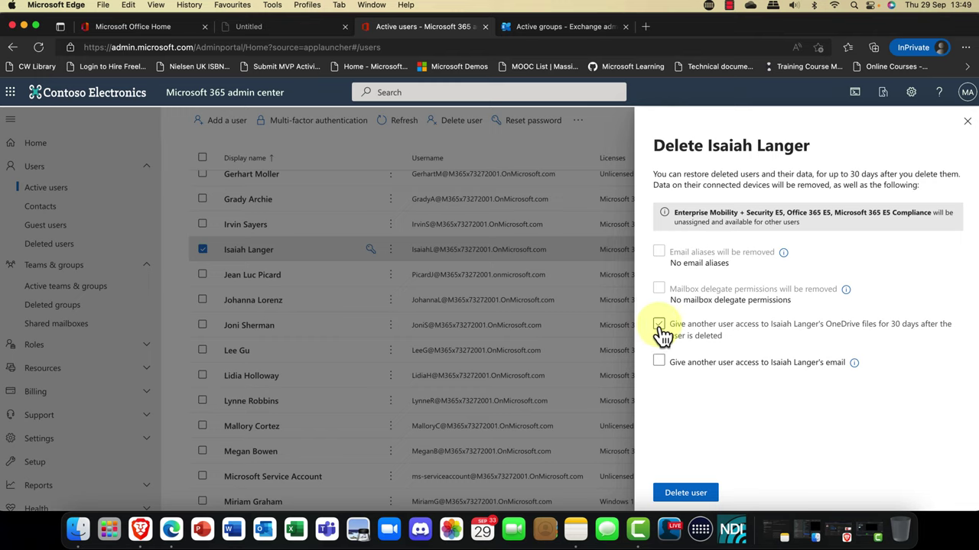
{"action": "left_click", "coordinate": [660, 338]}
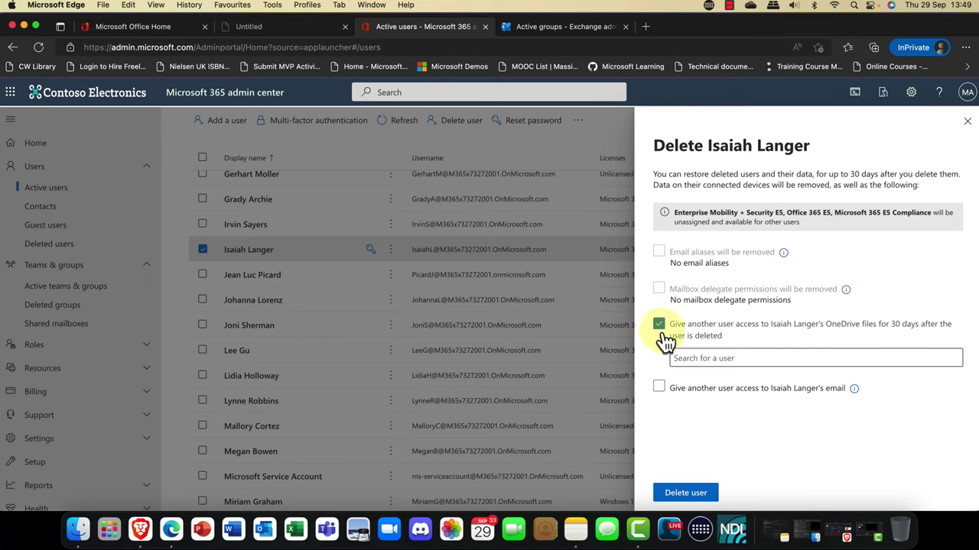
{"action": "left_click", "coordinate": [729, 358]}
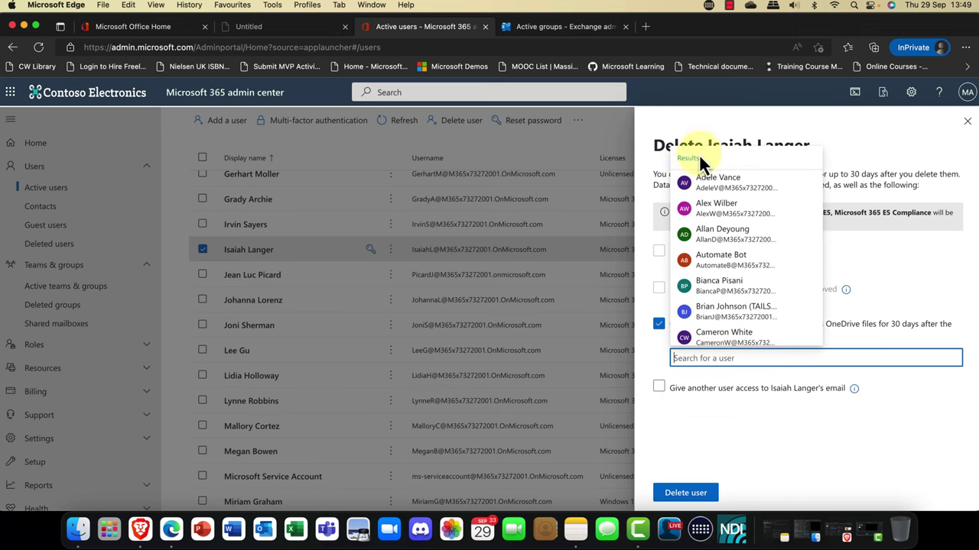
{"action": "left_click", "coordinate": [698, 187]}
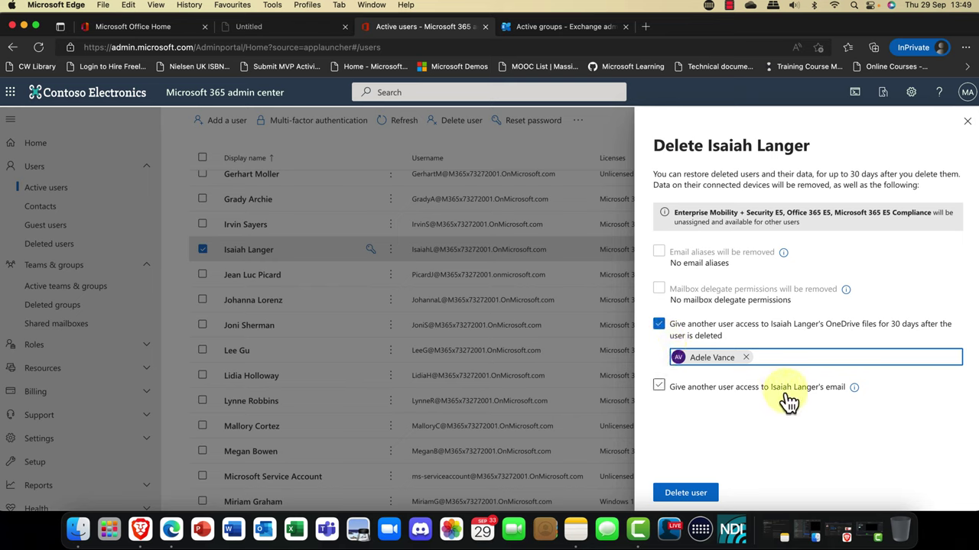
{"action": "left_click", "coordinate": [658, 387]}
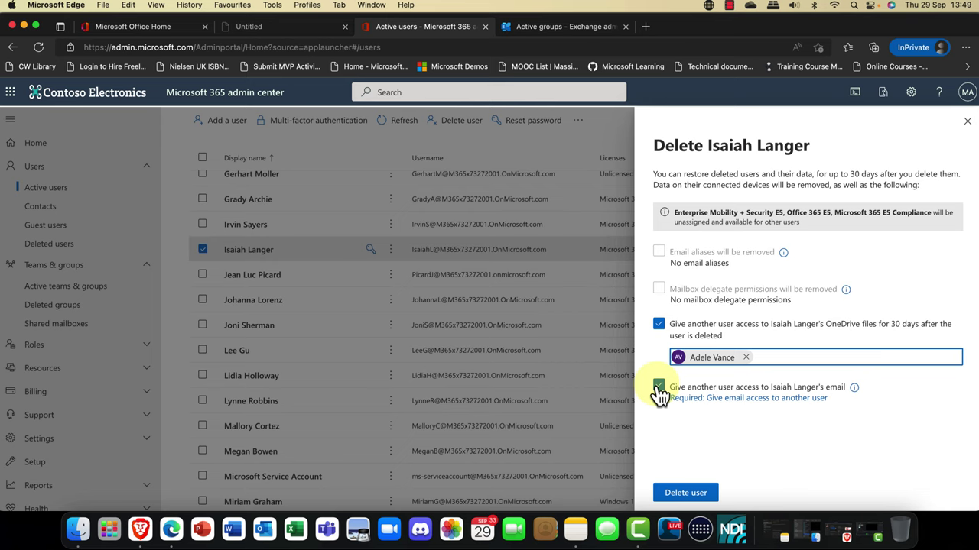
Step: Choose a colleague for email access, keep the display name and internal-only auto-replies, then cancel at the review page
{"action": "left_click", "coordinate": [717, 398]}
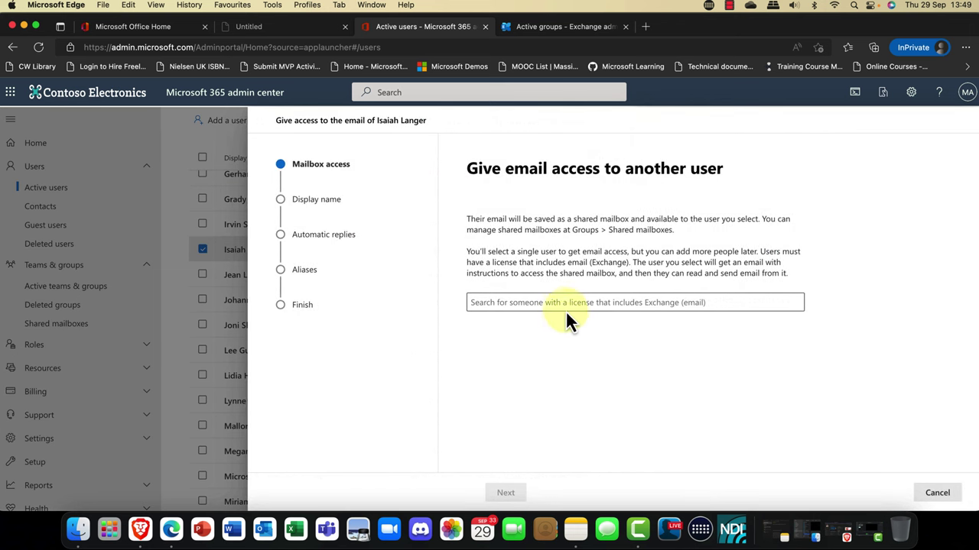
{"action": "left_click", "coordinate": [563, 301]}
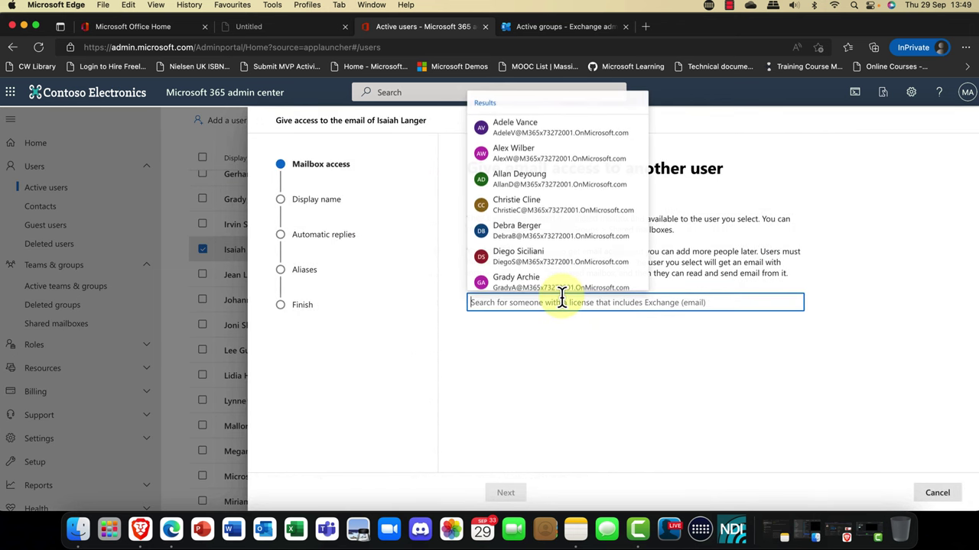
{"action": "left_click", "coordinate": [541, 131]}
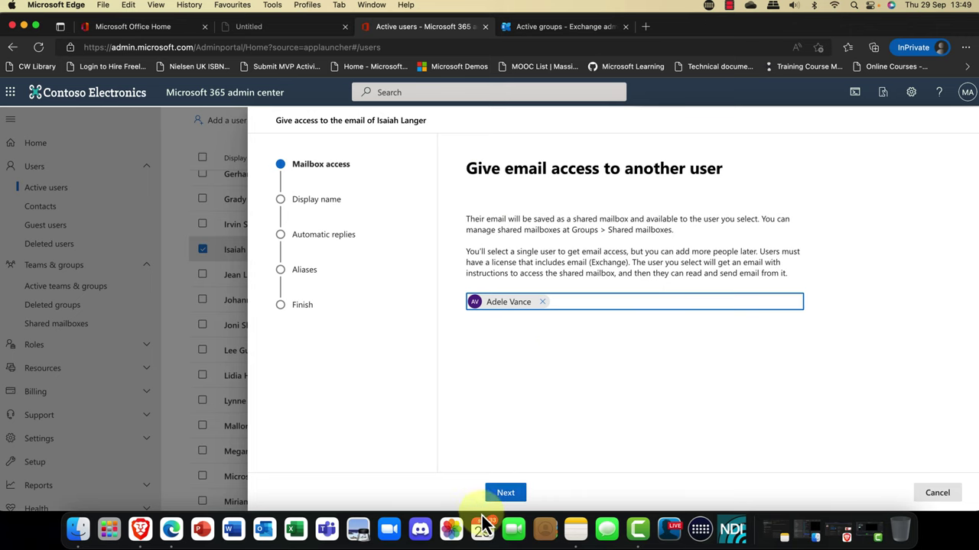
{"action": "left_click", "coordinate": [506, 493]}
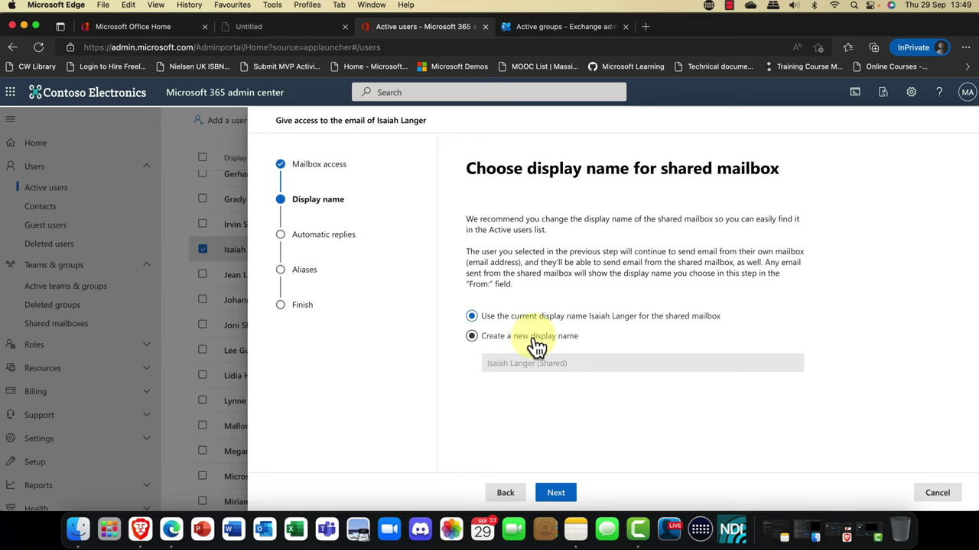
{"action": "left_click", "coordinate": [562, 500]}
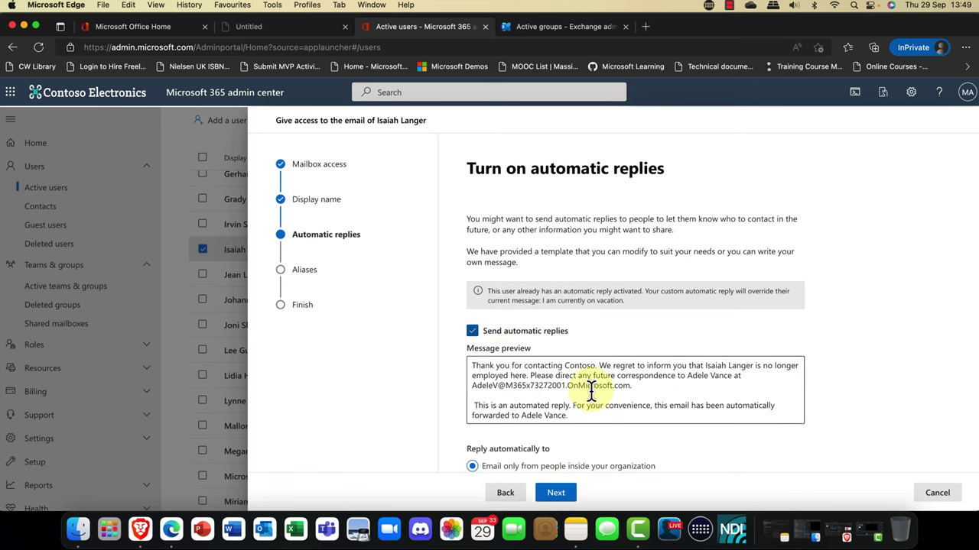
{"action": "scroll", "coordinate": [520, 379], "scroll_direction": "down", "scroll_amount": 2}
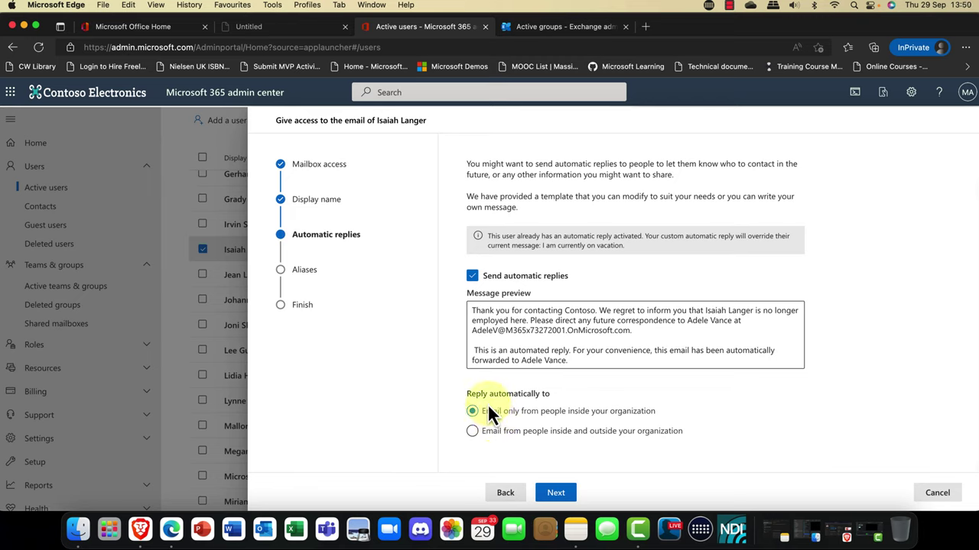
{"action": "left_click", "coordinate": [559, 501]}
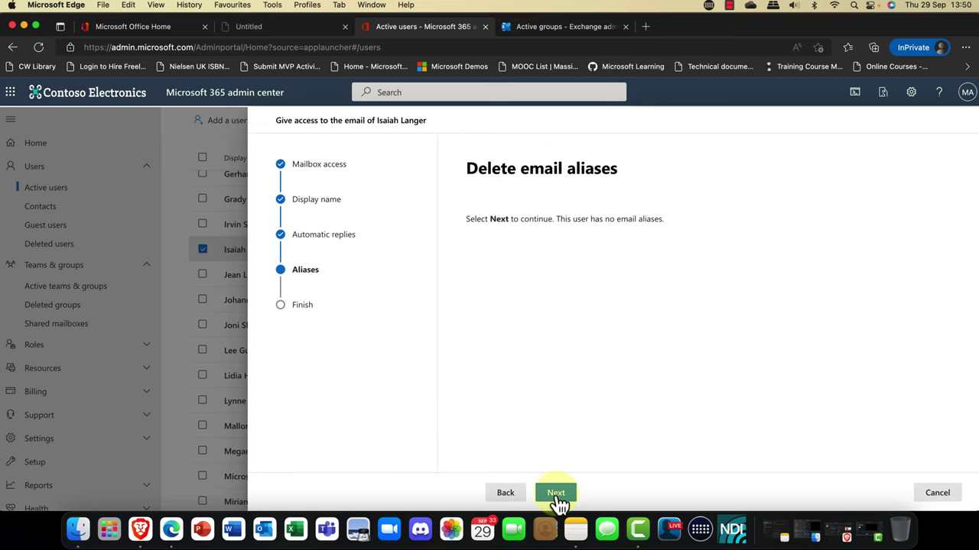
{"action": "left_click", "coordinate": [558, 498]}
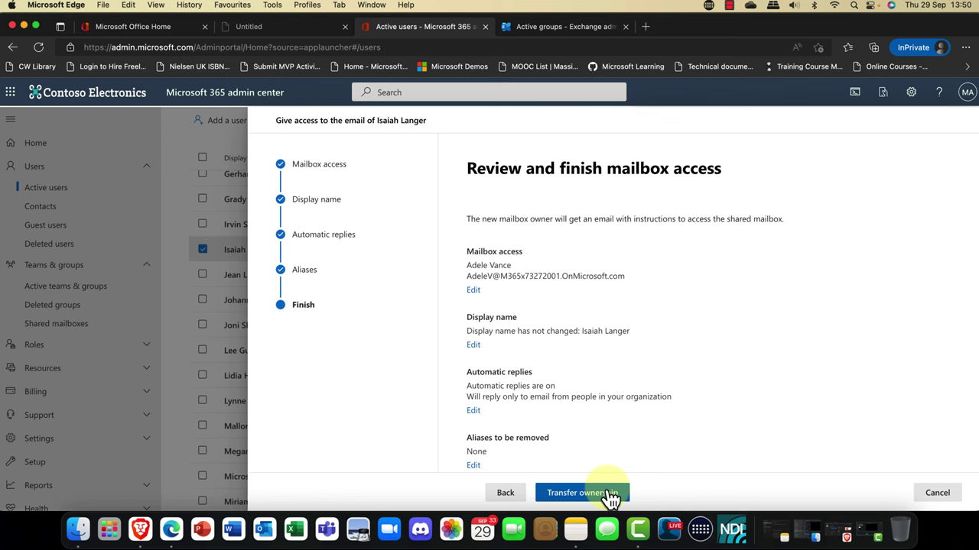
{"action": "left_click", "coordinate": [934, 496]}
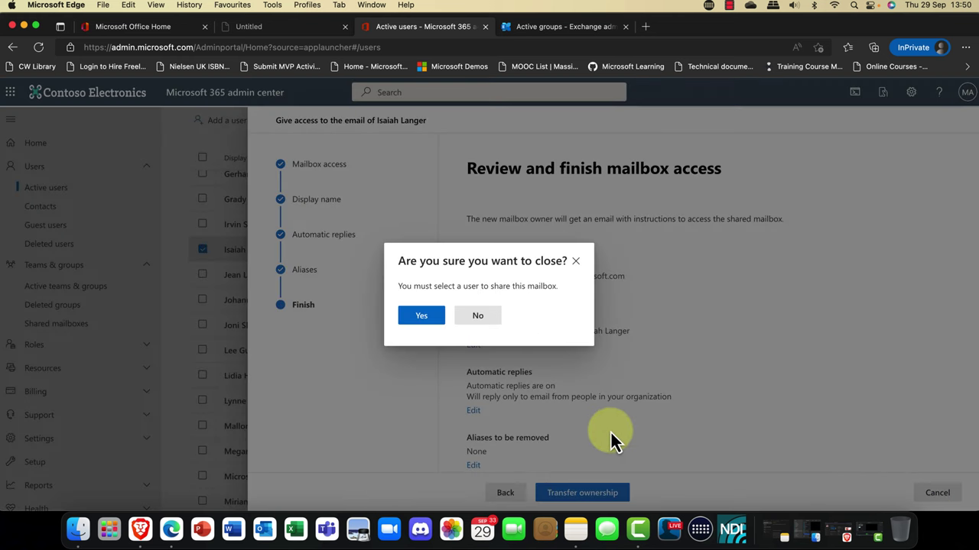
Step: Delete the user without sharing email, keeping the colleague's OneDrive access, and close the summary
{"action": "left_click", "coordinate": [411, 321]}
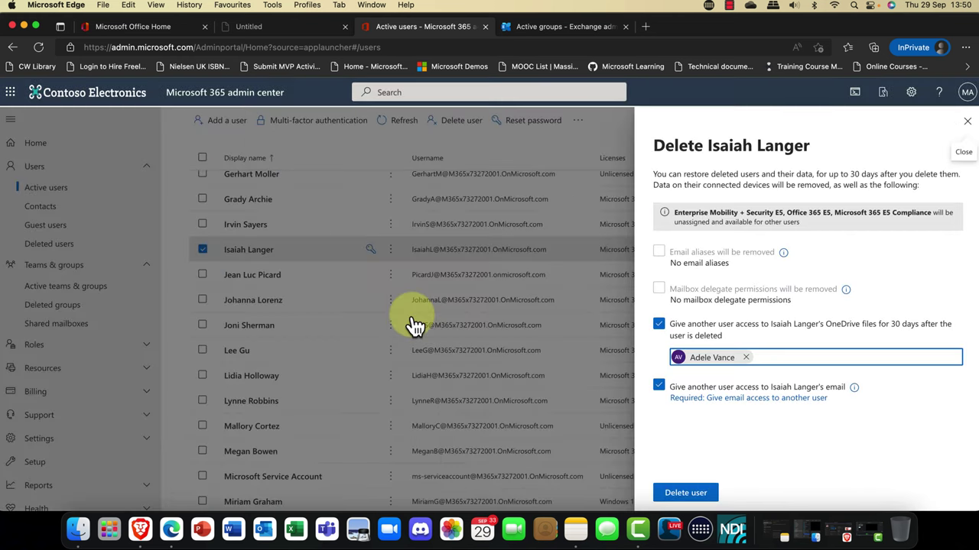
{"action": "left_click", "coordinate": [658, 386]}
{"action": "left_click", "coordinate": [767, 393]}
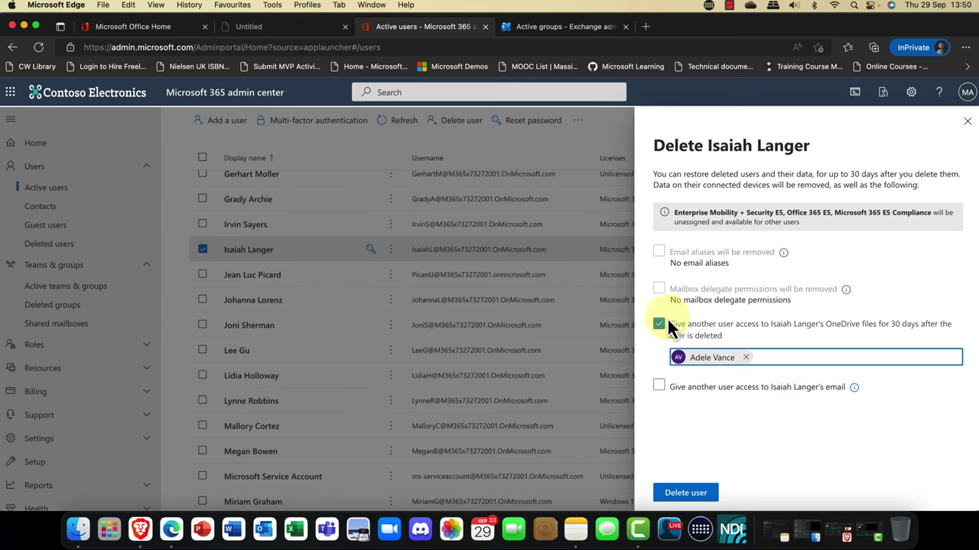
{"action": "left_click", "coordinate": [691, 491]}
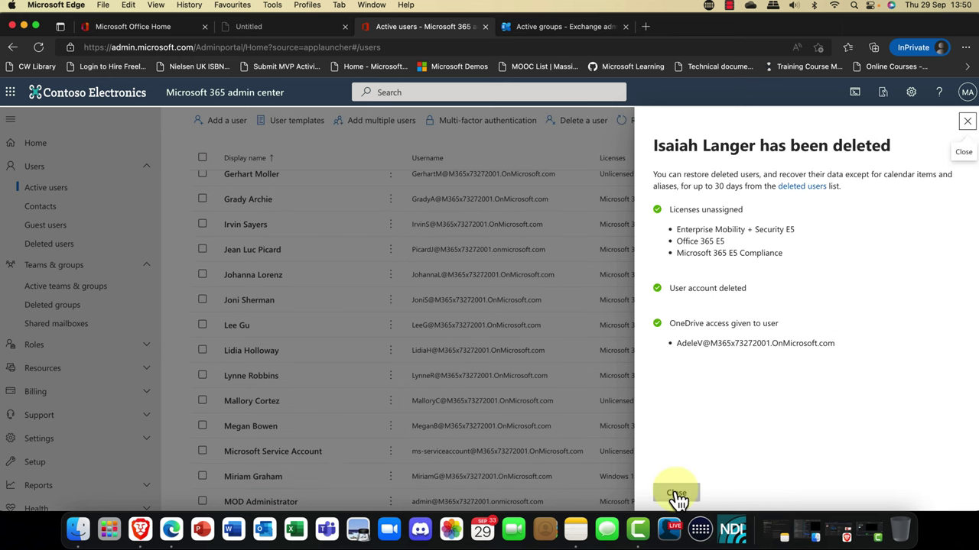
{"action": "left_click", "coordinate": [677, 494]}
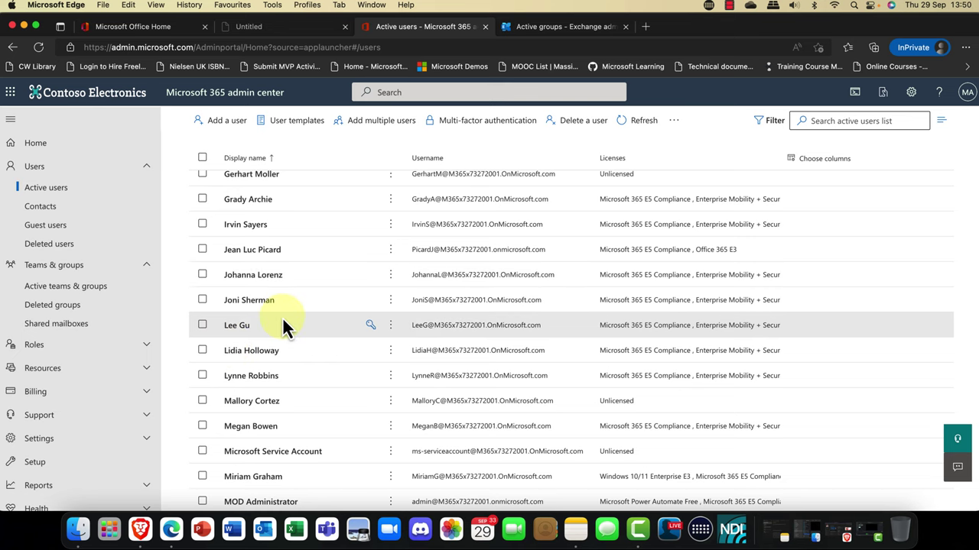
Step: Review the Deleted users list, then return to the Shared mailboxes list
{"action": "left_click", "coordinate": [47, 246]}
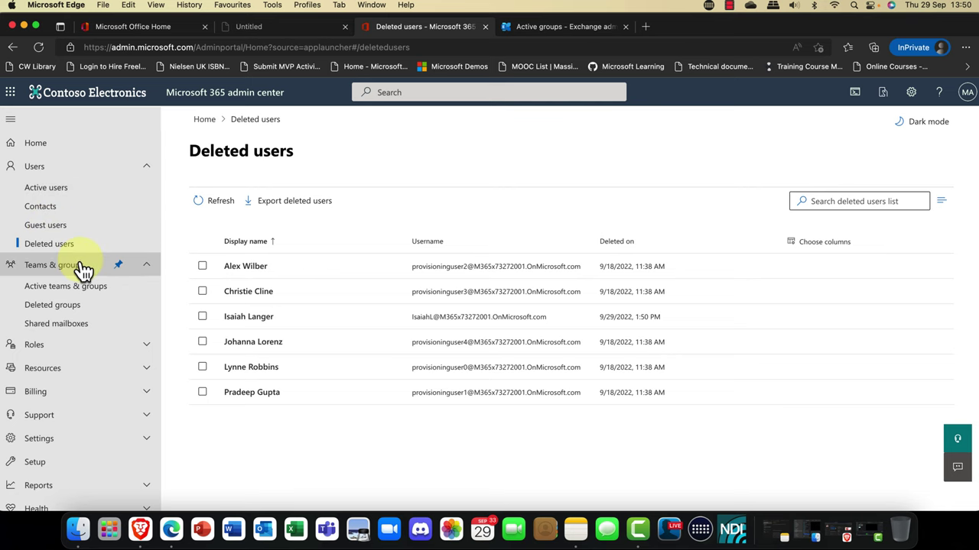
{"action": "left_click", "coordinate": [60, 332]}
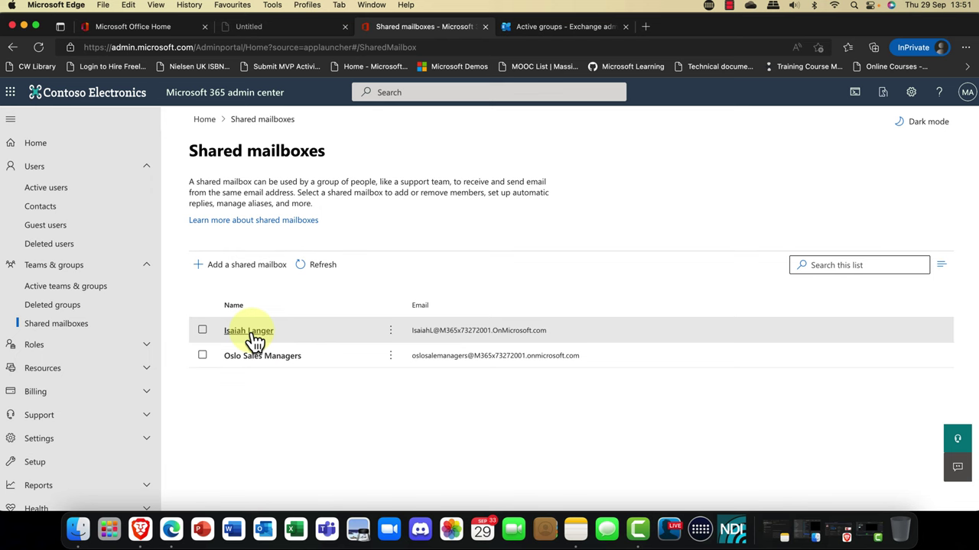
{"action": "left_click", "coordinate": [251, 336]}
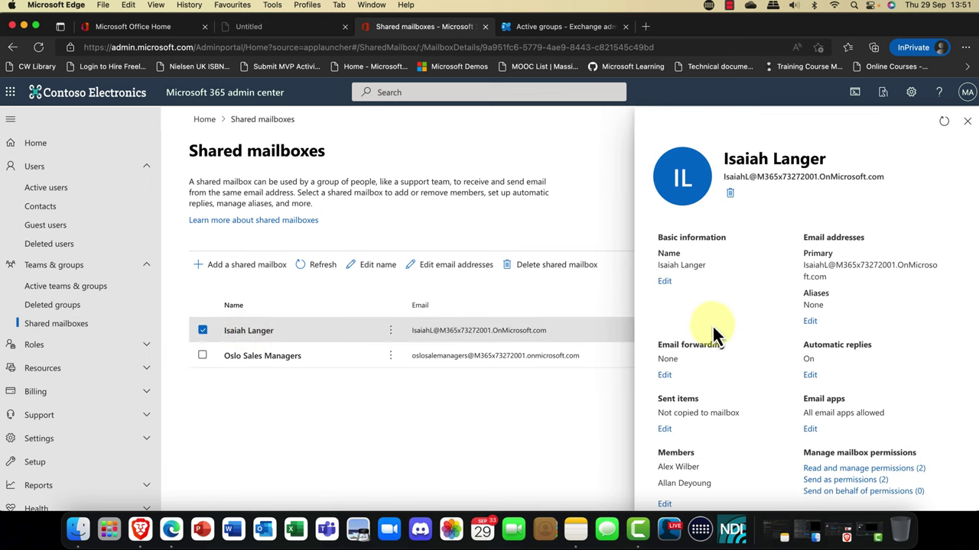
{"action": "scroll", "coordinate": [804, 341], "scroll_direction": "down", "scroll_amount": 2}
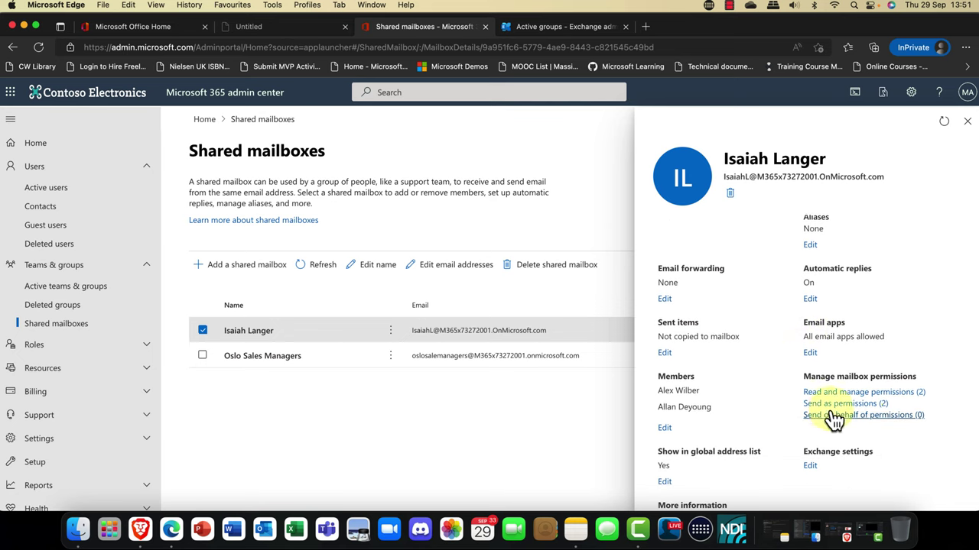
{"action": "scroll", "coordinate": [824, 413], "scroll_direction": "down", "scroll_amount": 1}
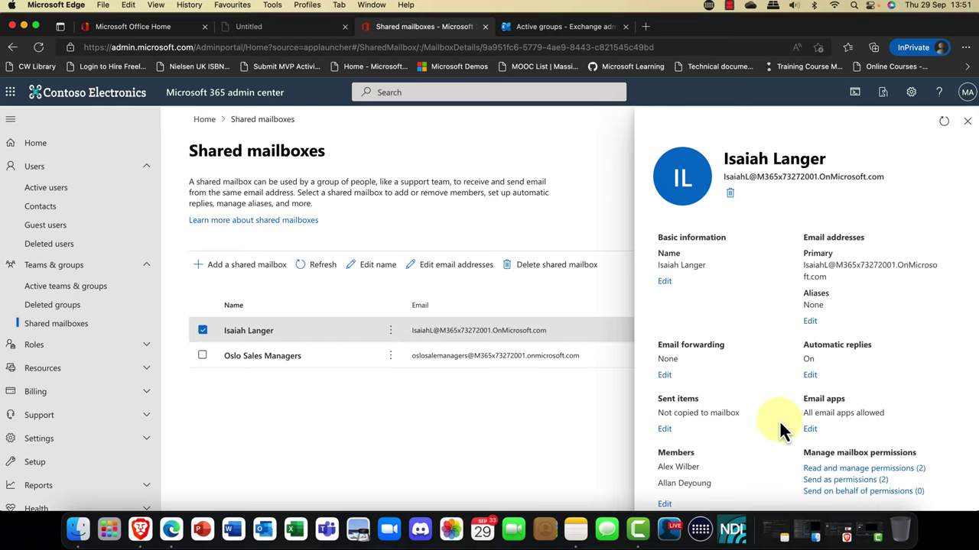
{"action": "left_click", "coordinate": [968, 121]}
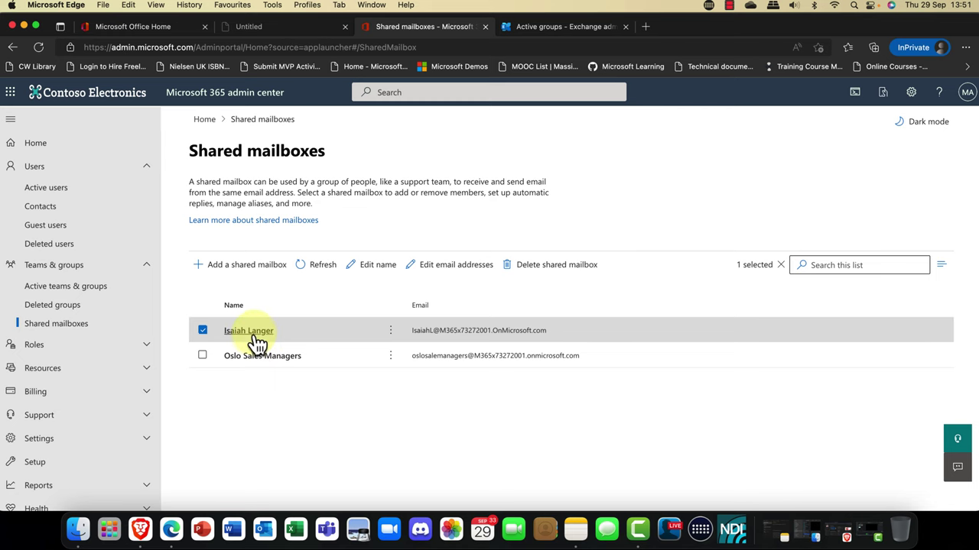
{"action": "scroll", "coordinate": [260, 344], "scroll_direction": "down", "scroll_amount": 1}
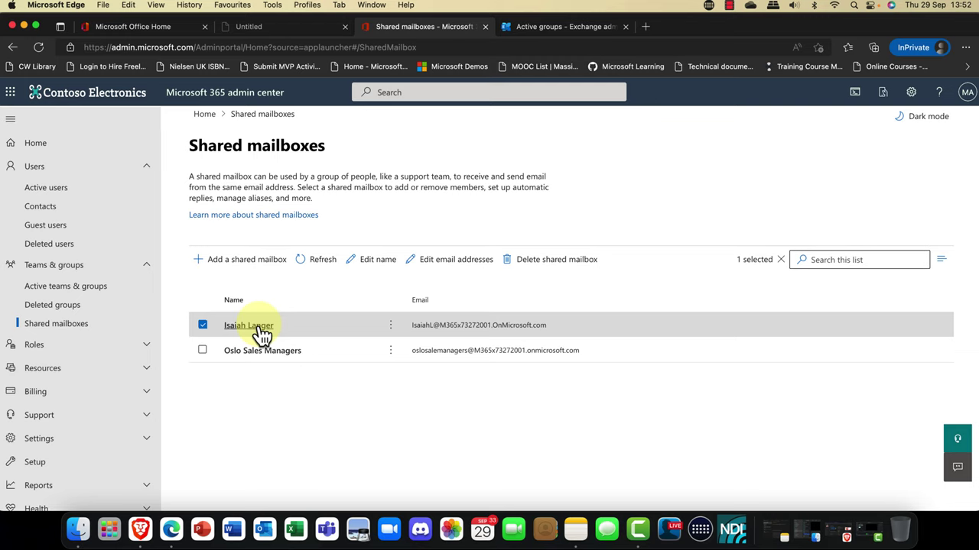
Step: Select the deleted user in Deleted users and restore the account
{"action": "left_click", "coordinate": [47, 252]}
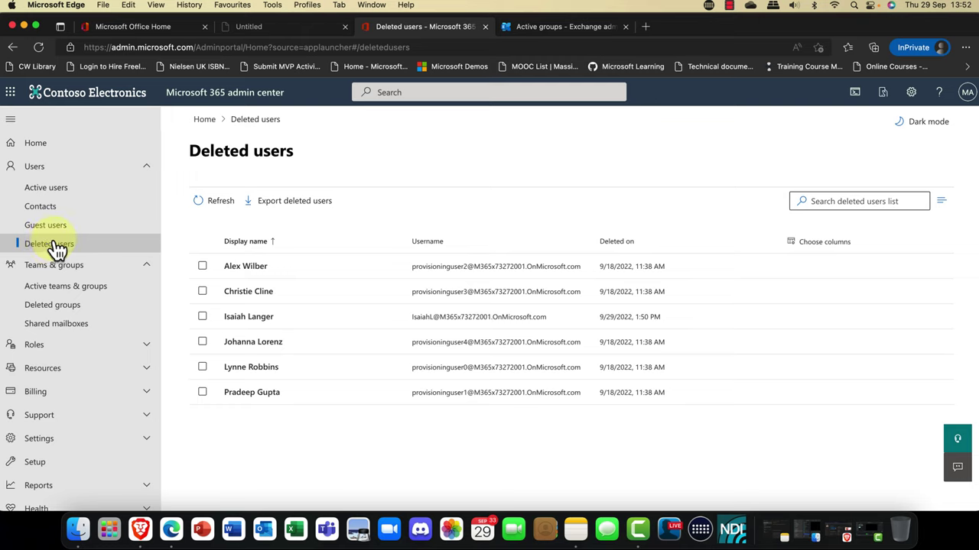
{"action": "left_click", "coordinate": [200, 319]}
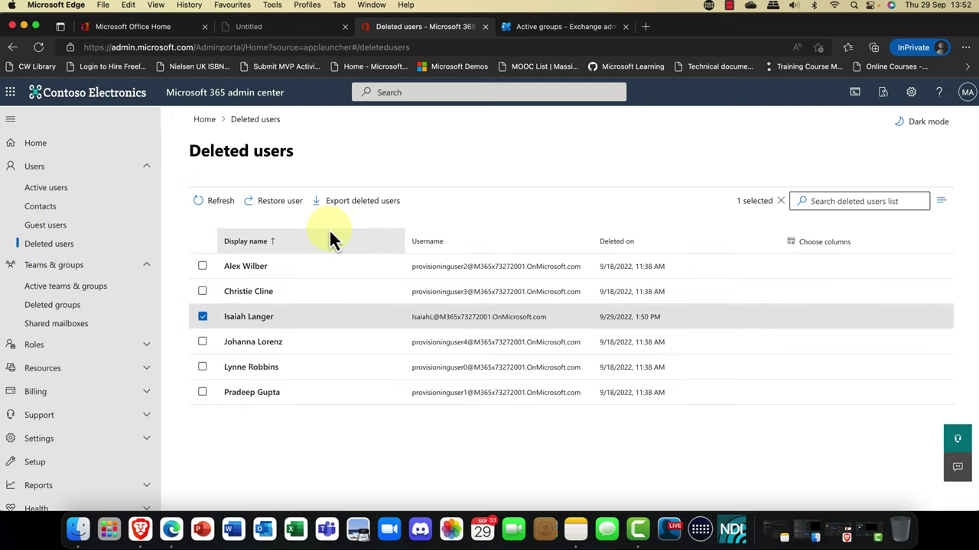
{"action": "left_click", "coordinate": [291, 213]}
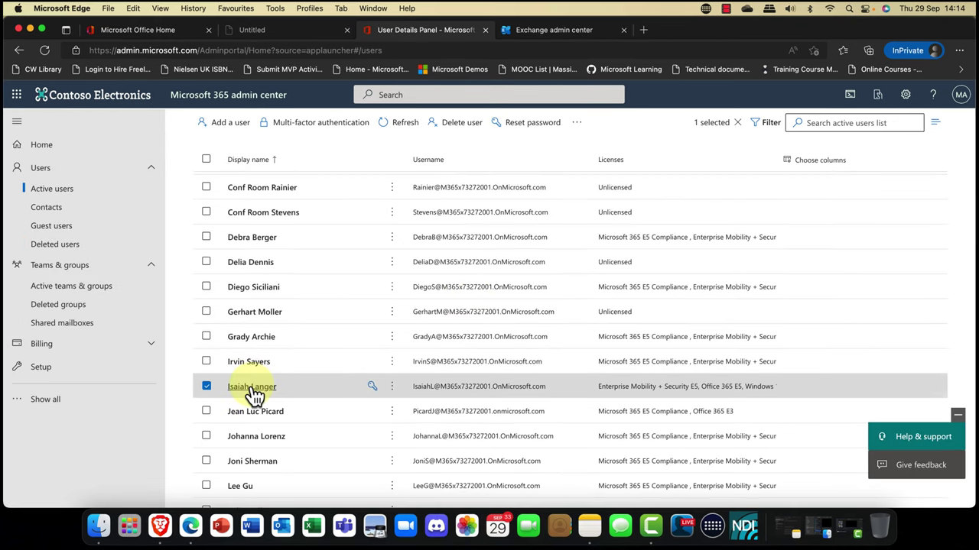
Step: Save Office 365 E5 and Windows 10/11 Enterprise E3 licences for the restored user, then check its Mail settings
{"action": "left_click", "coordinate": [253, 388]}
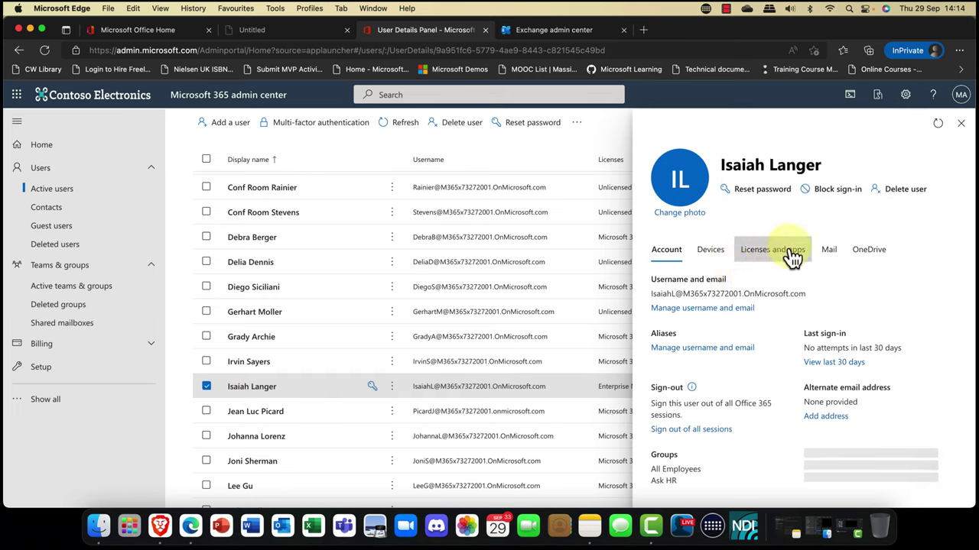
{"action": "left_click", "coordinate": [789, 250]}
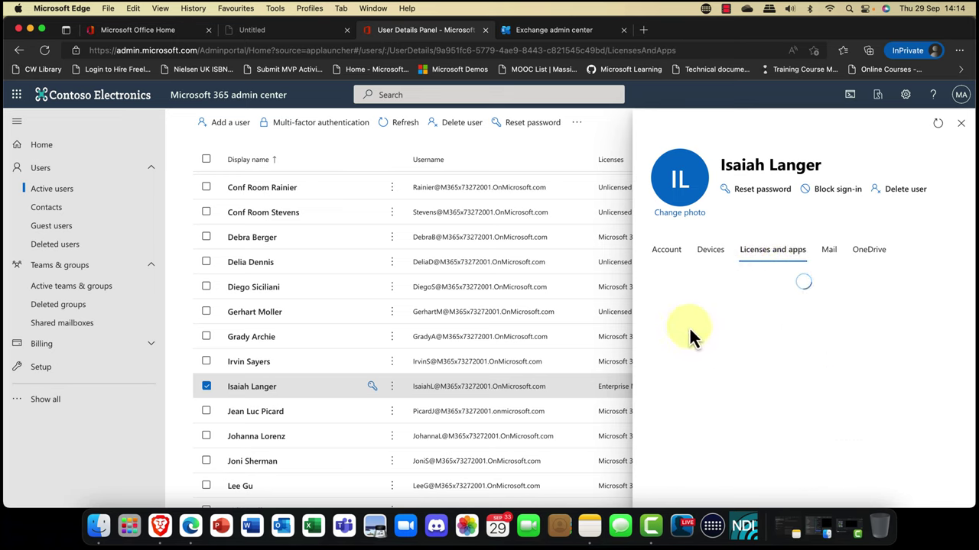
{"action": "scroll", "coordinate": [685, 385], "scroll_direction": "down", "scroll_amount": 3}
{"action": "scroll", "coordinate": [686, 384], "scroll_direction": "down", "scroll_amount": 3}
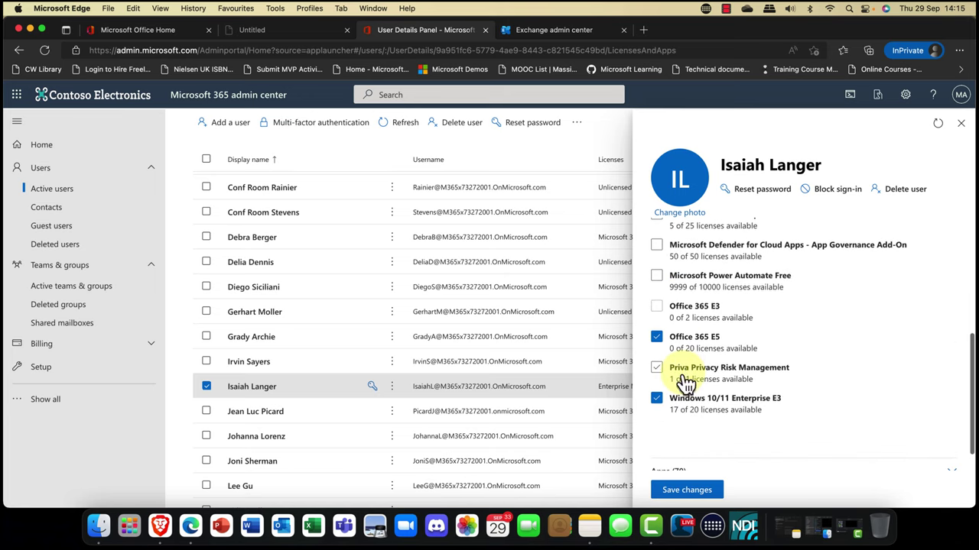
{"action": "left_click", "coordinate": [692, 493]}
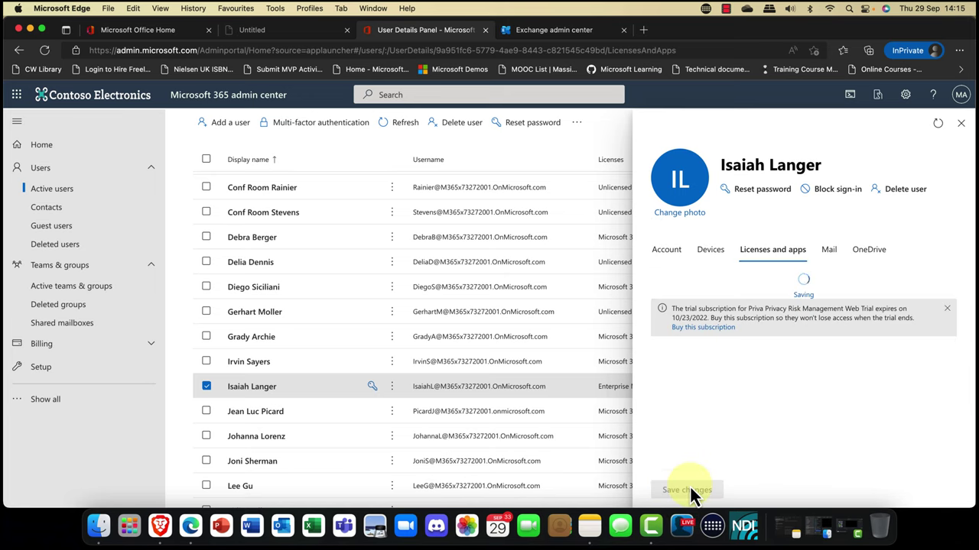
{"action": "left_click", "coordinate": [830, 253]}
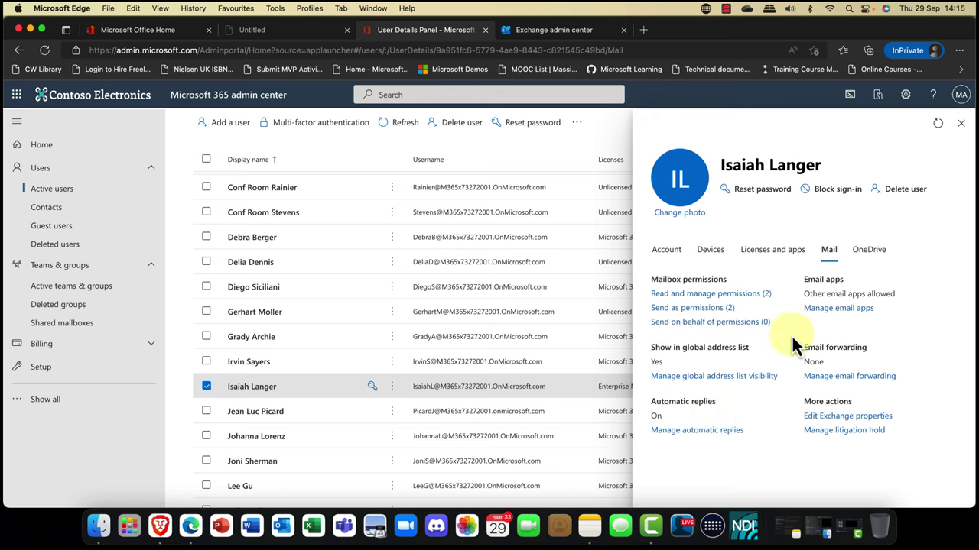
{"action": "left_click", "coordinate": [961, 124]}
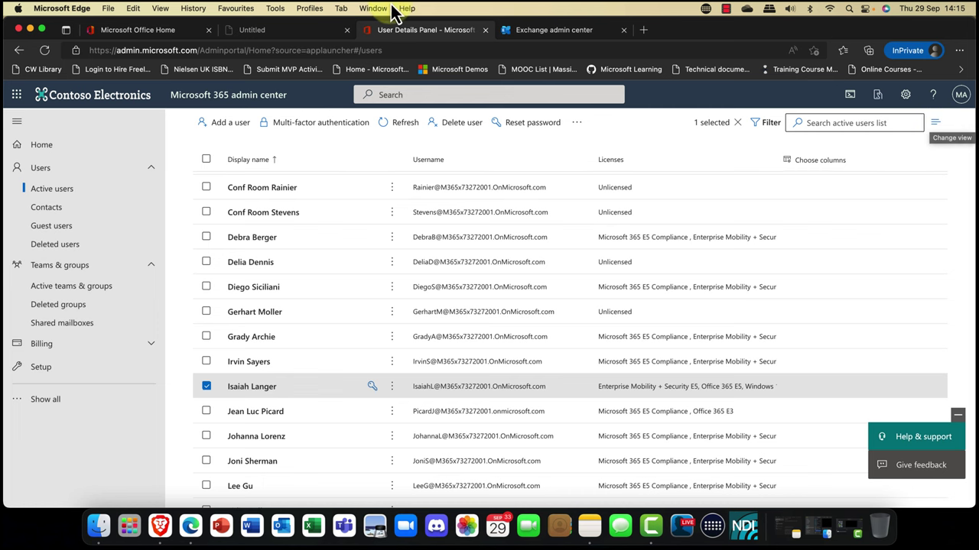
Step: In Exchange Mailboxes, select the user's shared mailbox and choose Convert to regular mailbox
{"action": "left_click", "coordinate": [575, 34]}
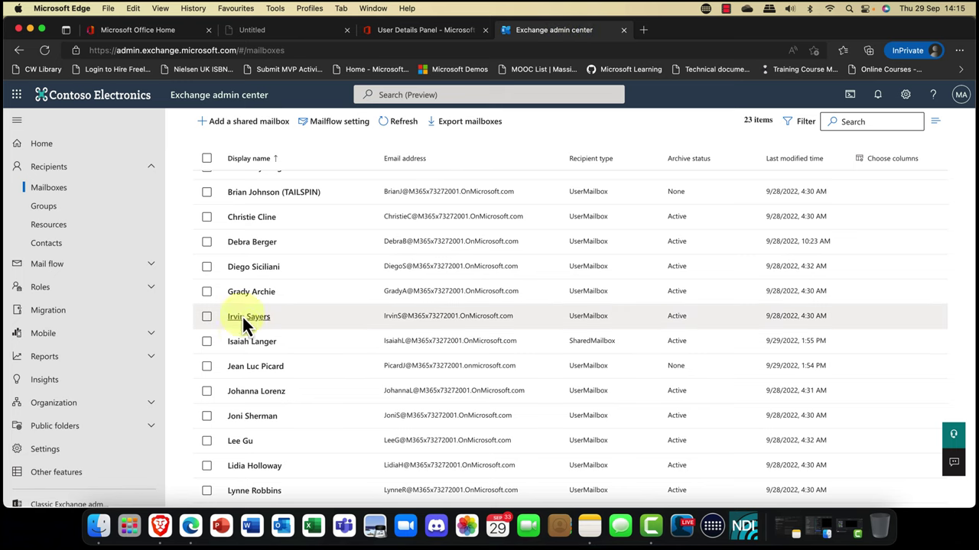
{"action": "left_click", "coordinate": [206, 343]}
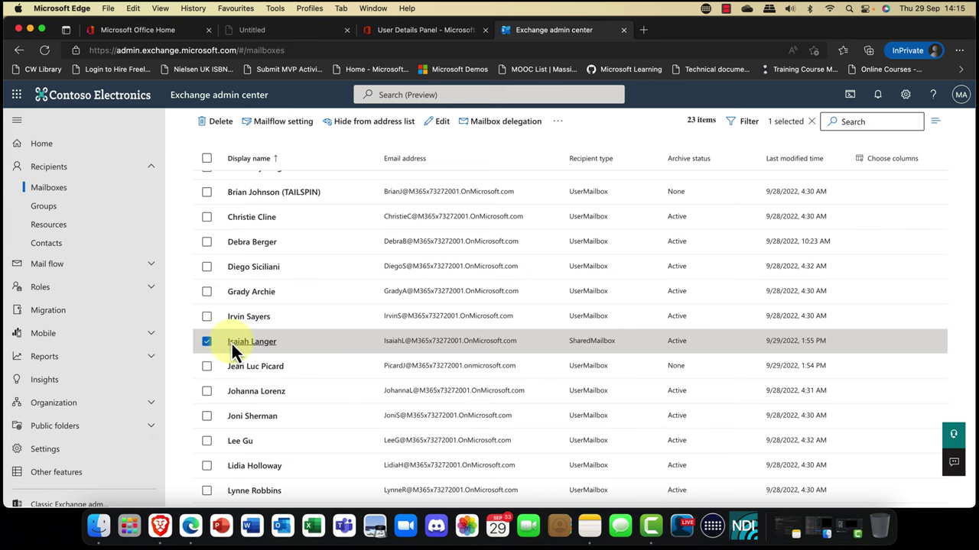
{"action": "left_click", "coordinate": [231, 342]}
{"action": "scroll", "coordinate": [233, 352], "scroll_direction": "down", "scroll_amount": 5}
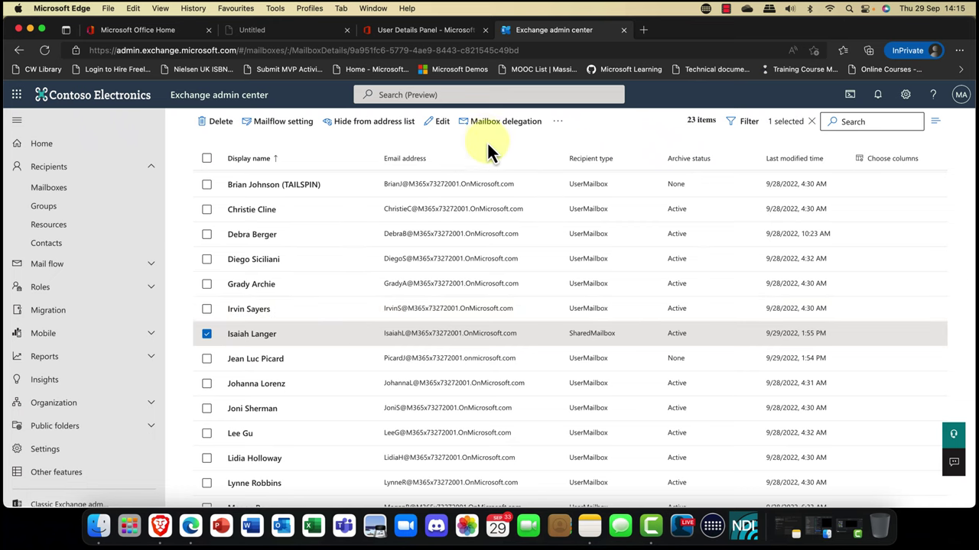
{"action": "left_click", "coordinate": [557, 126]}
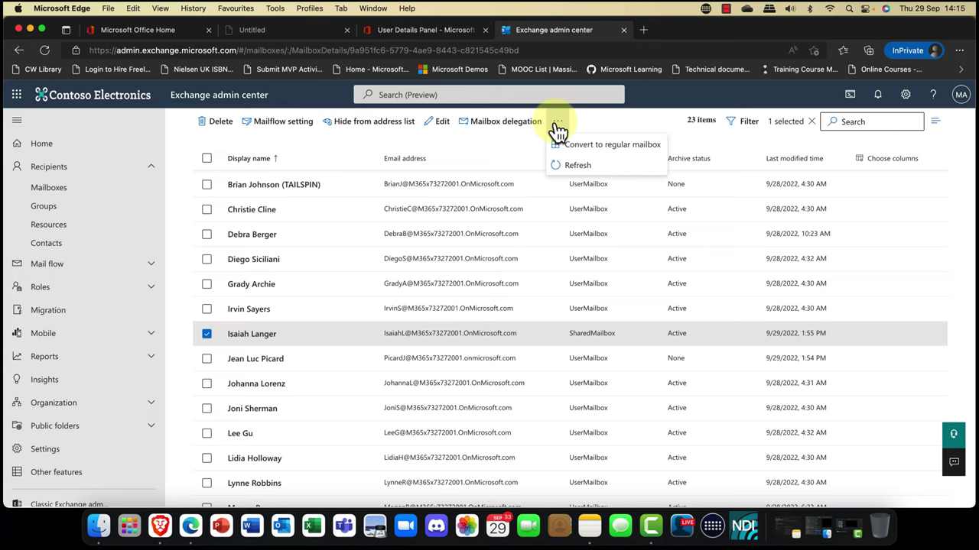
{"action": "left_click", "coordinate": [617, 153]}
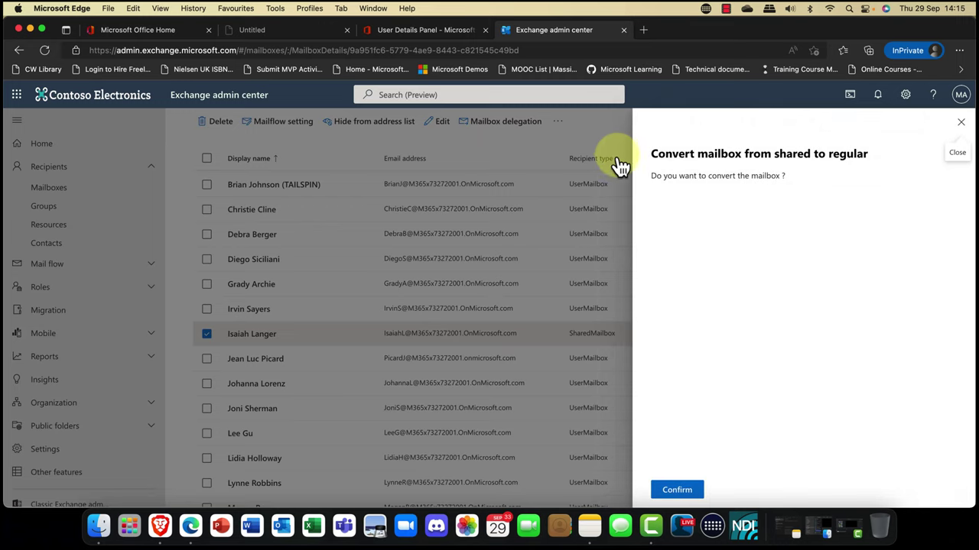
Step: Confirm the conversion back to a regular mailbox, close the result and collapse Recipients
{"action": "left_click", "coordinate": [678, 491]}
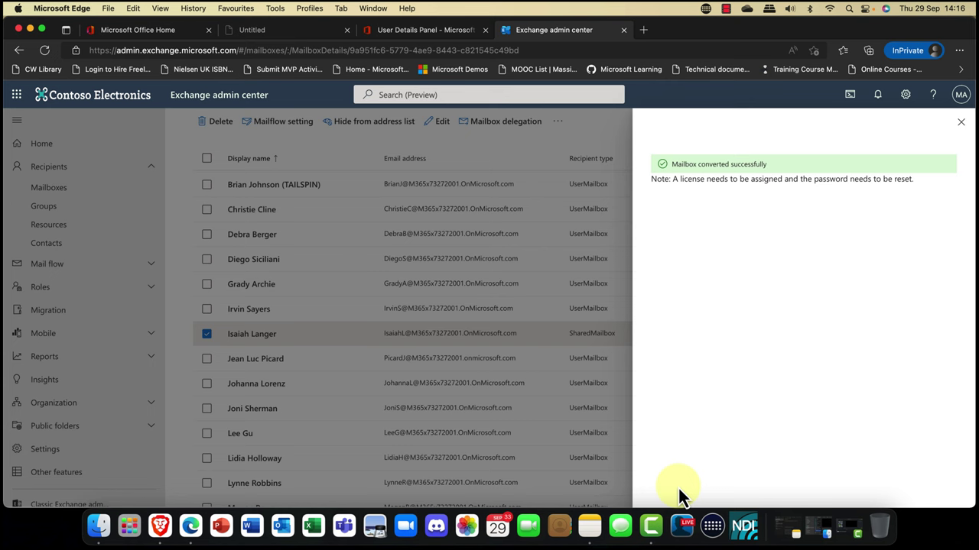
{"action": "left_click", "coordinate": [961, 124]}
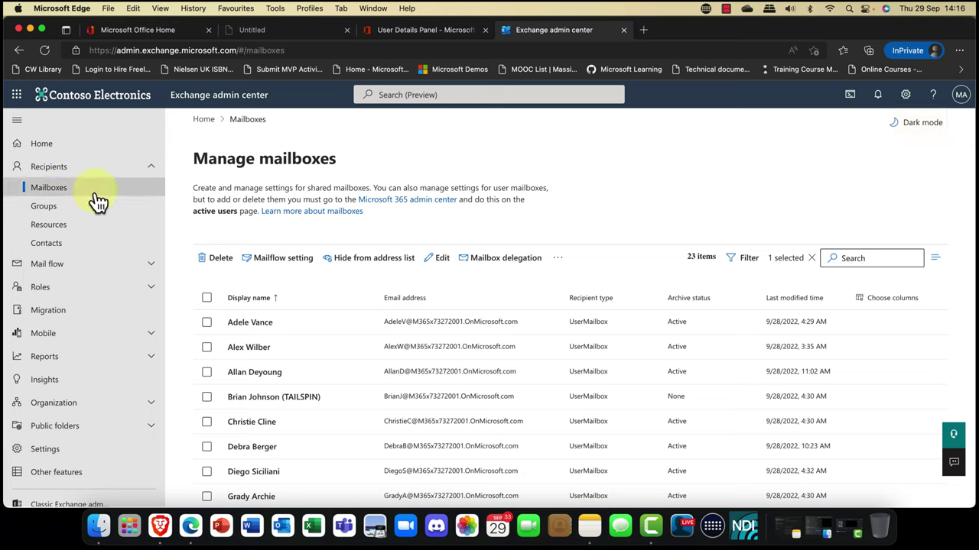
{"action": "left_click", "coordinate": [161, 175]}
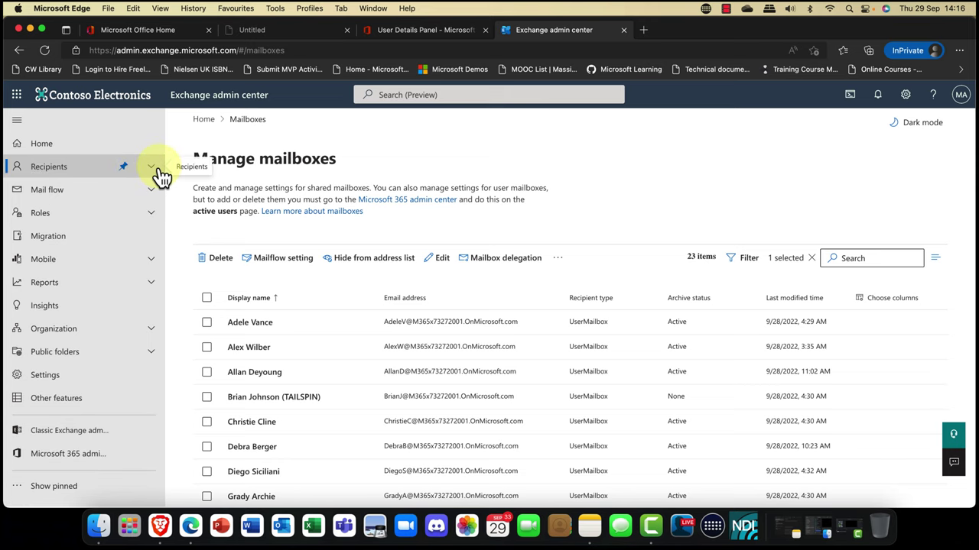